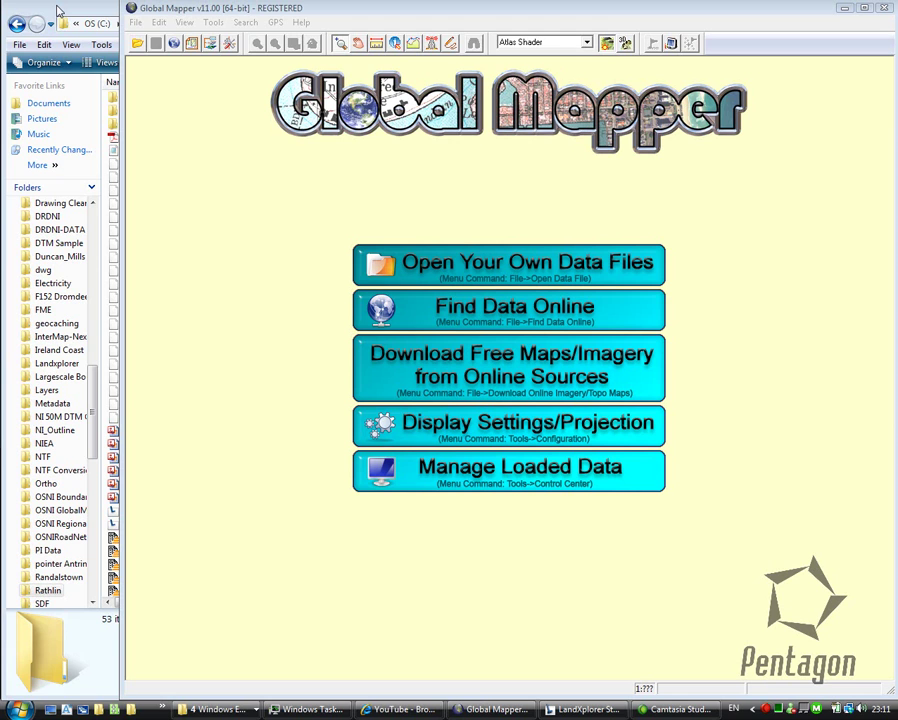
- Bring the C:\LPS\Rathlin folder window in front of Global Mapper
left_click(58, 10)
left_click(516, 11)
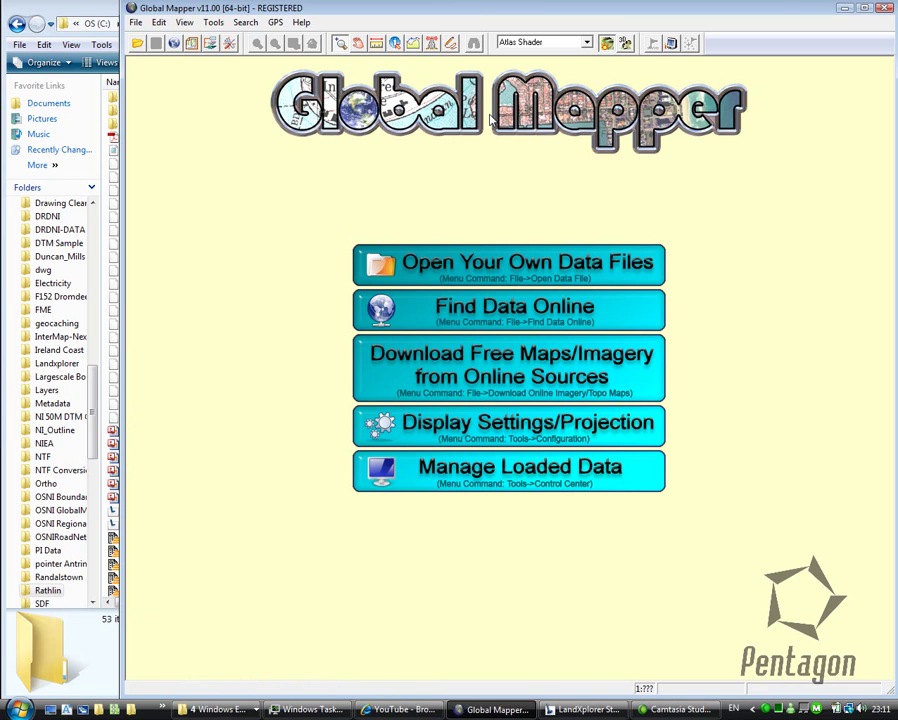
left_click(48, 20)
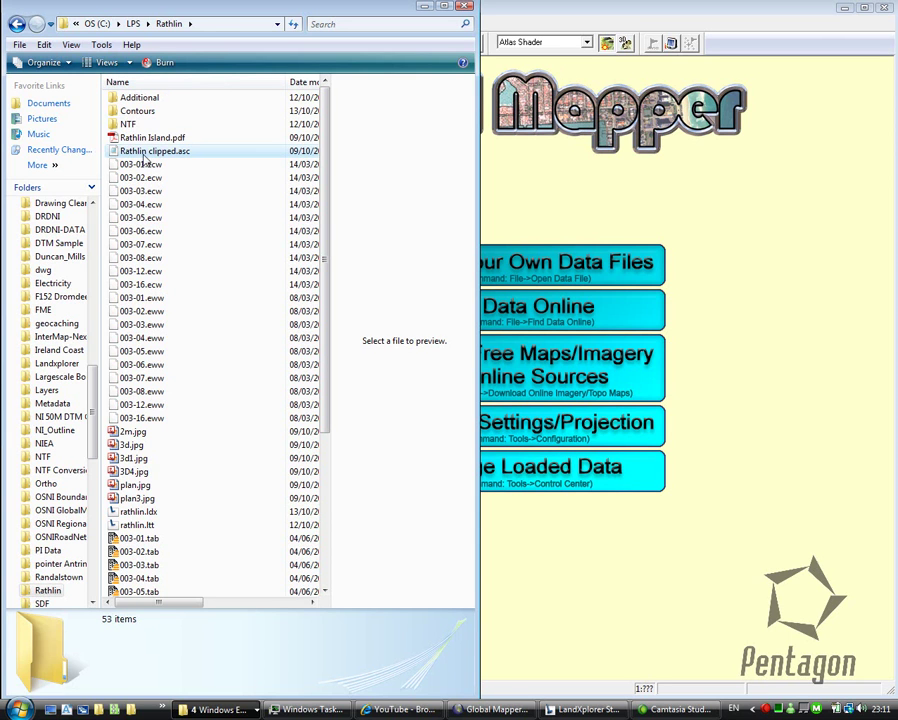
- Load Rathlin clipped.asc in the Irish Grid projection, then pan and zoom onto the northern ridge
left_click(115, 152)
double_click(115, 152)
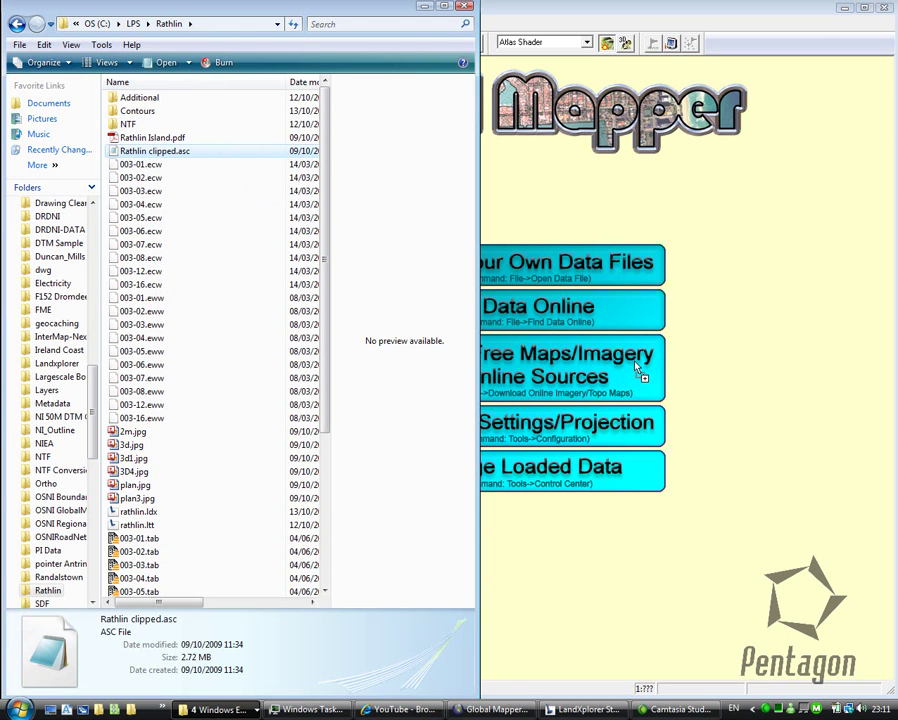
left_click(502, 265)
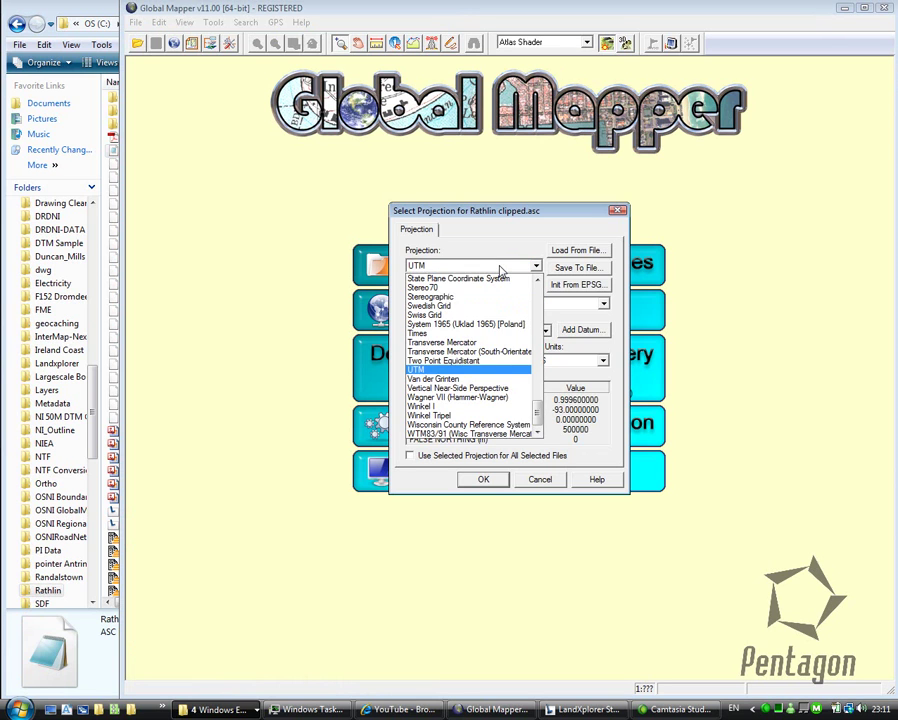
scroll(502, 268, "up", 10)
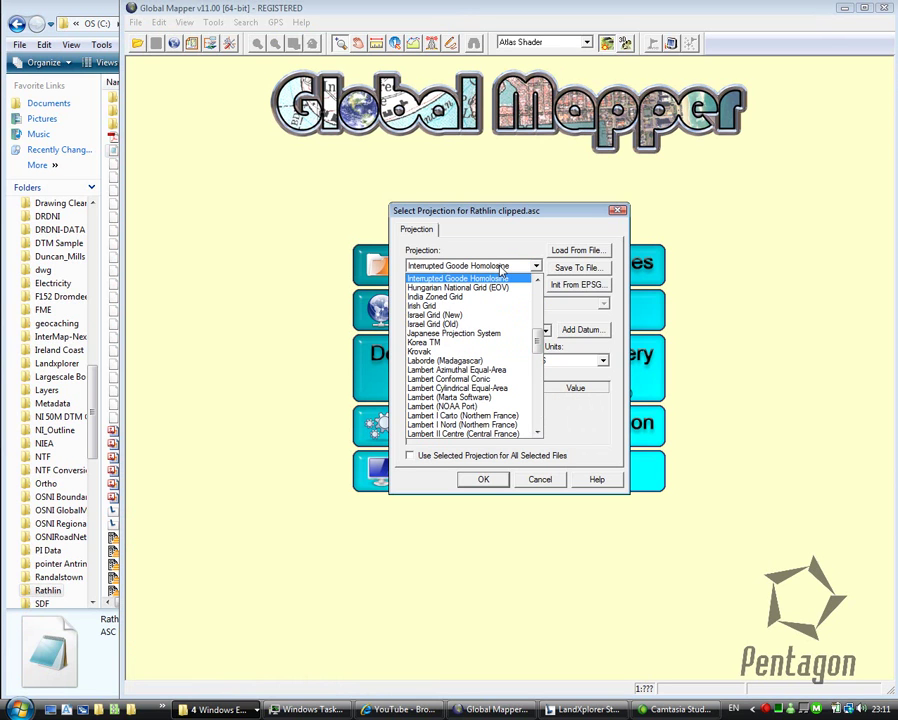
left_click(427, 307)
left_click(483, 480)
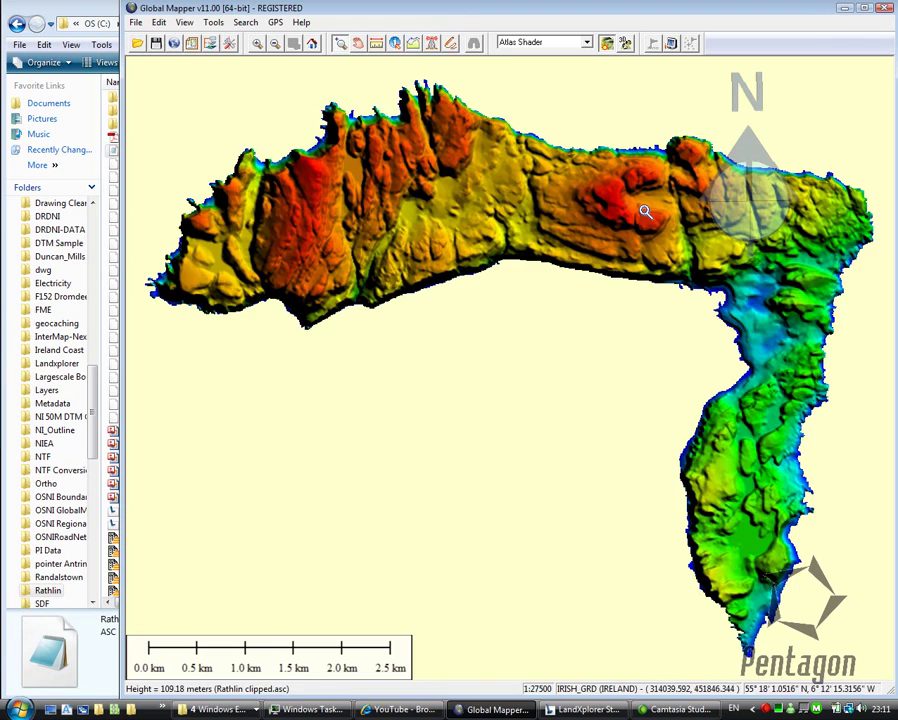
left_click_drag(645, 211, 445, 246)
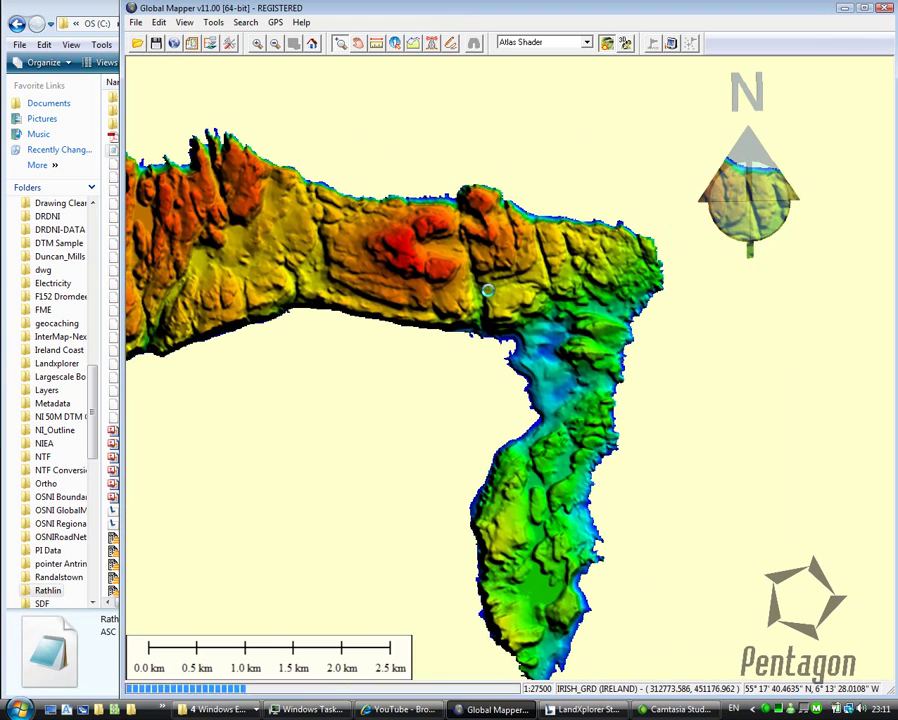
left_click_drag(396, 211, 550, 330)
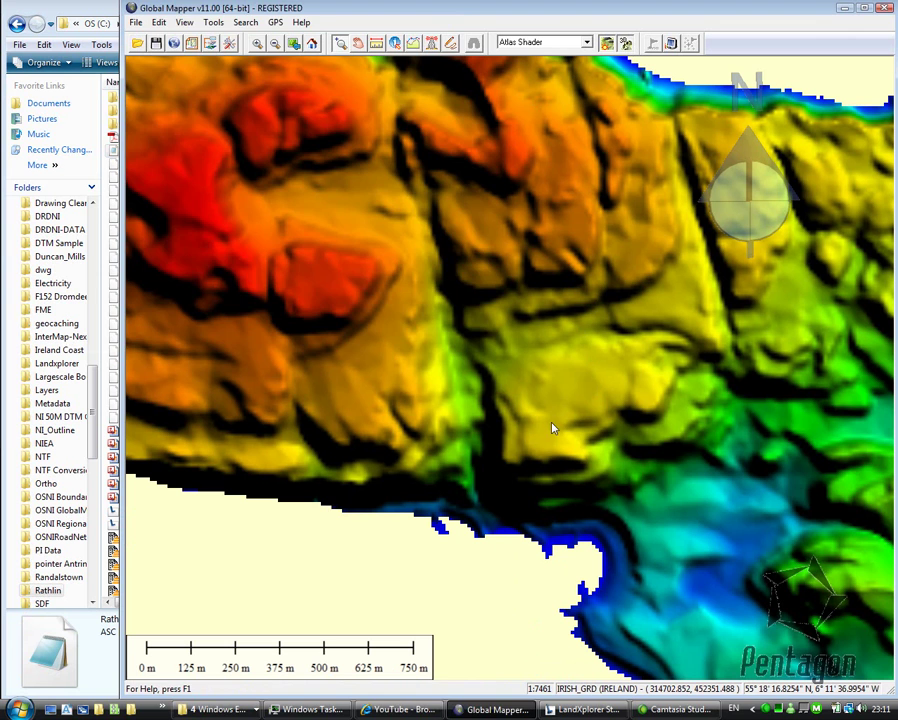
- Preview the ridge in 3D, rotating it and toggling vertical exaggeration, then return to the zoomed-out 2D map
key("ctrl+3")
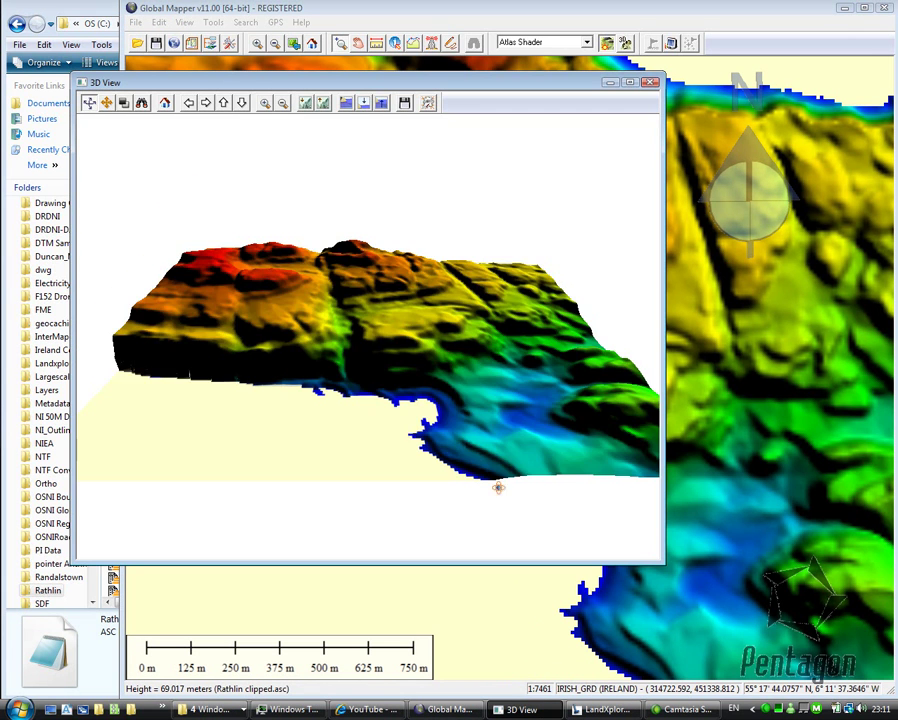
left_click_drag(498, 487, 304, 272)
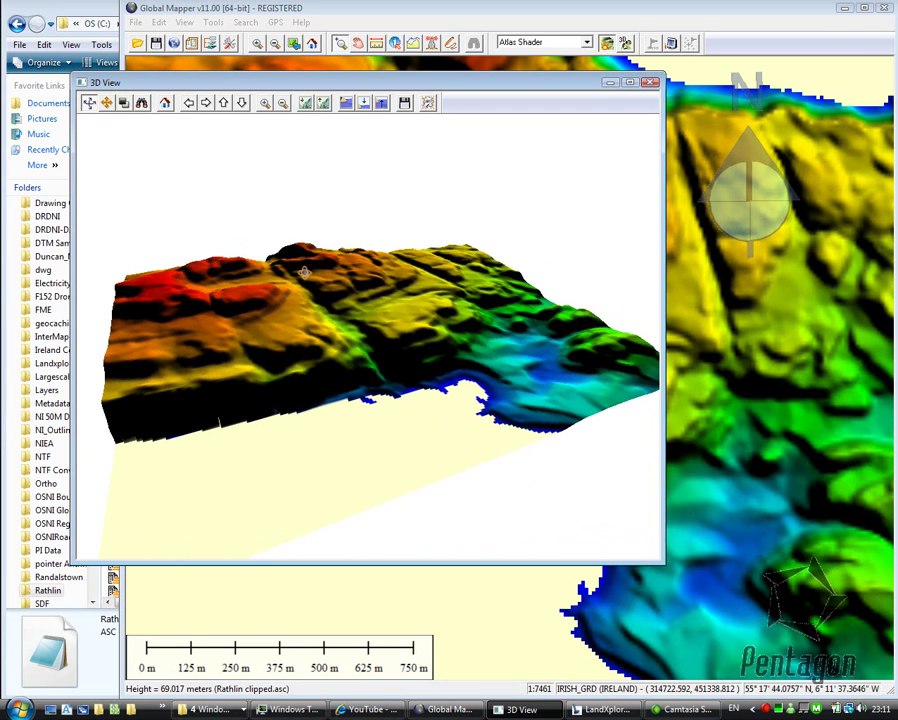
left_click(305, 103)
left_click(305, 103)
left_click(322, 102)
left_click(323, 103)
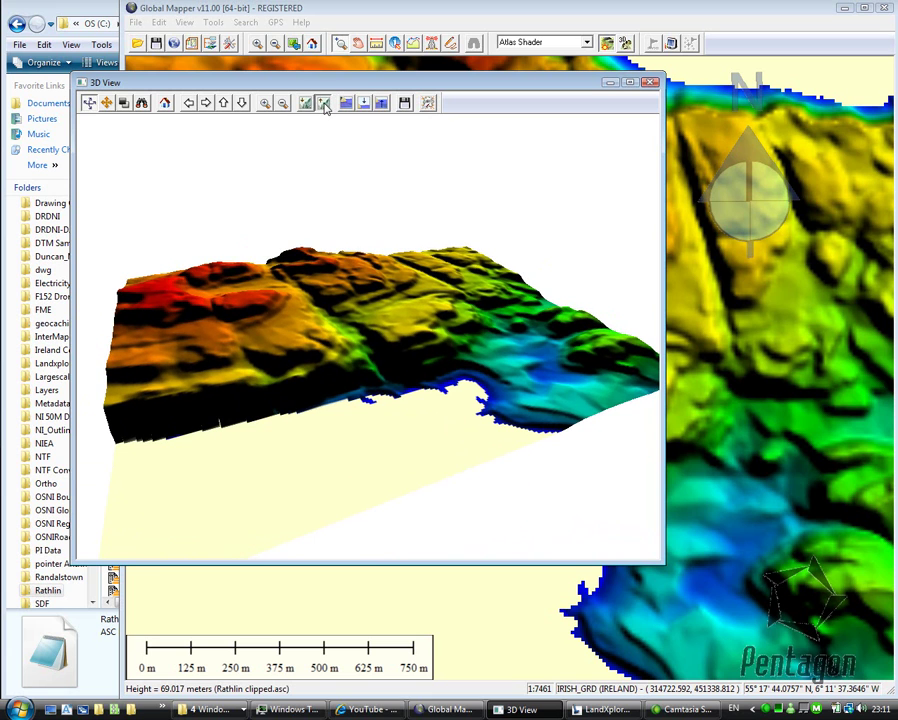
left_click(323, 103)
left_click(651, 83)
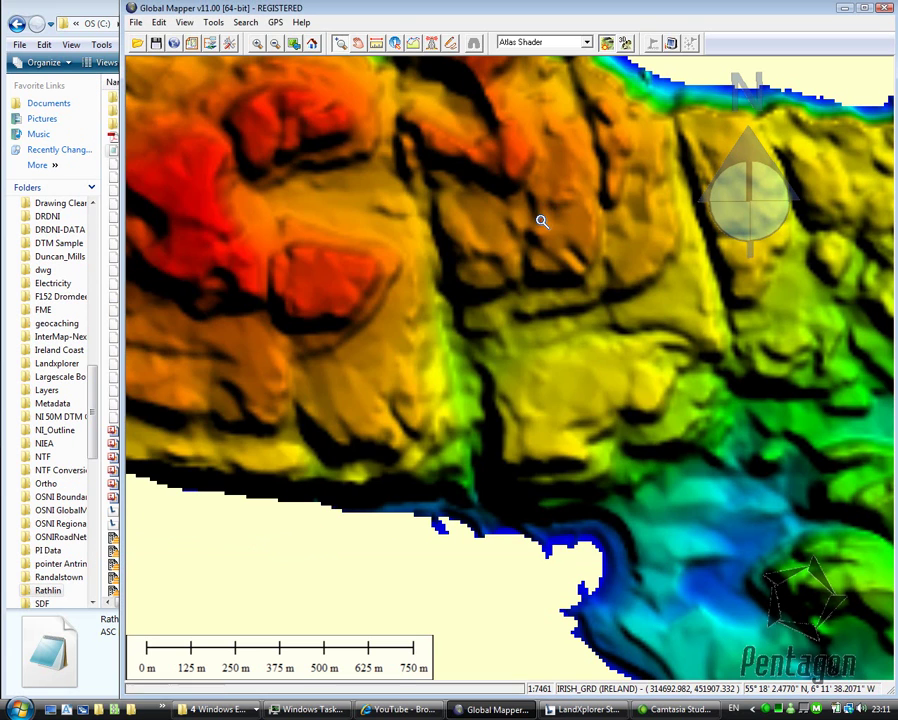
scroll(538, 220, "down", 3)
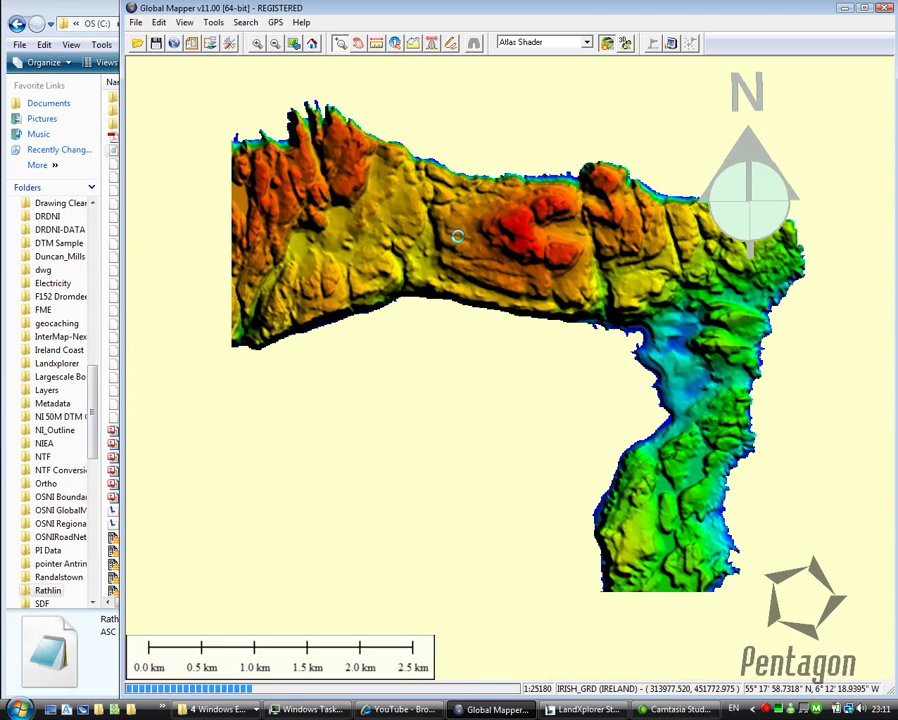
- Drag tiles 003-01.ecw through 003-16.ecw onto the map, applying Irish Grid to all selected files
left_click(82, 20)
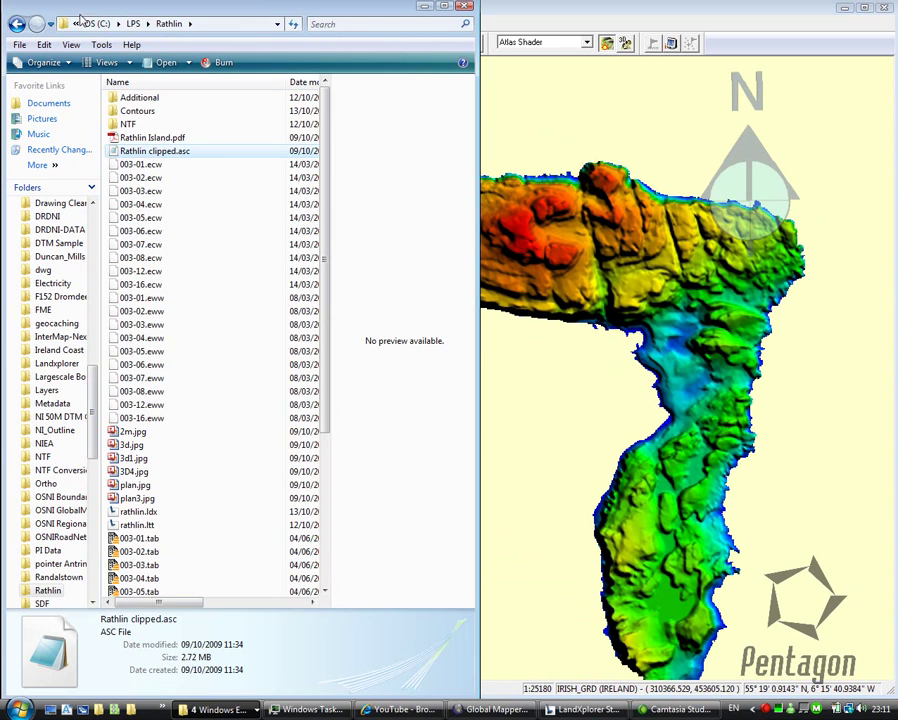
left_click(165, 165)
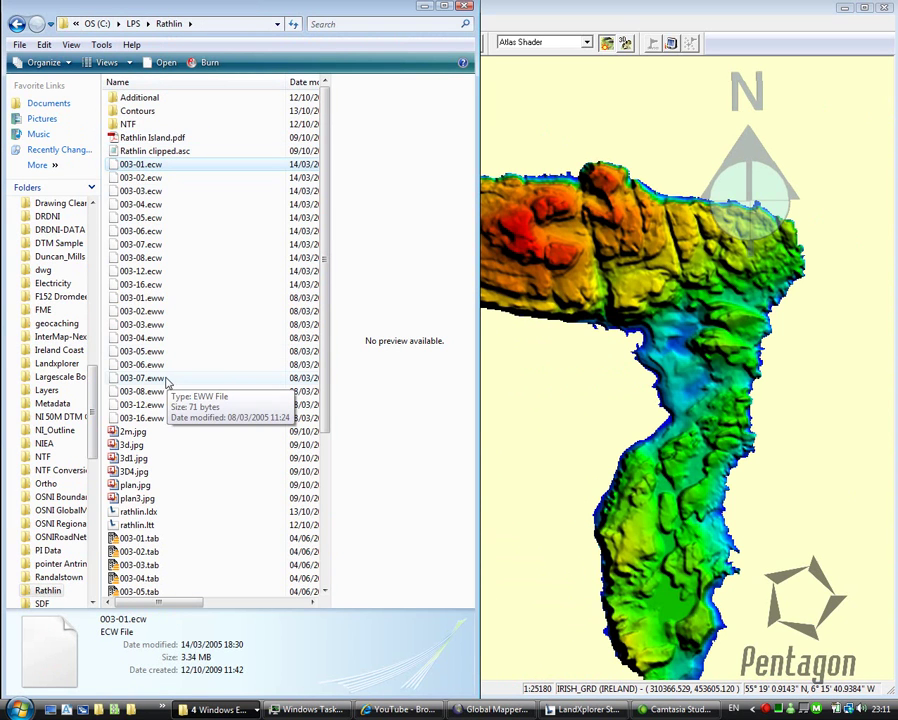
left_click(160, 285, "shift")
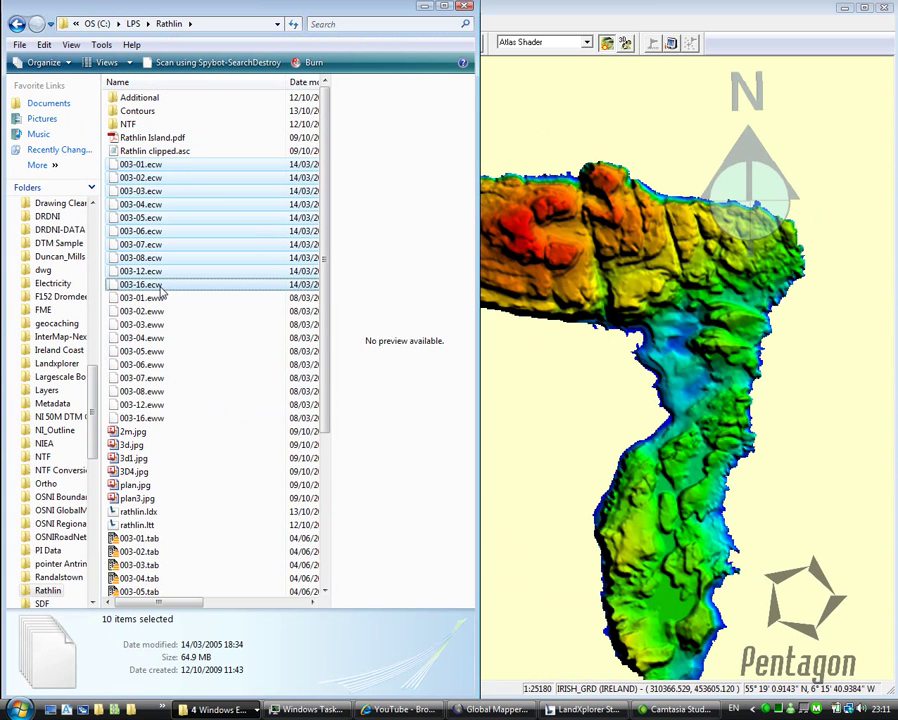
left_click_drag(124, 173, 622, 300)
left_click(409, 456)
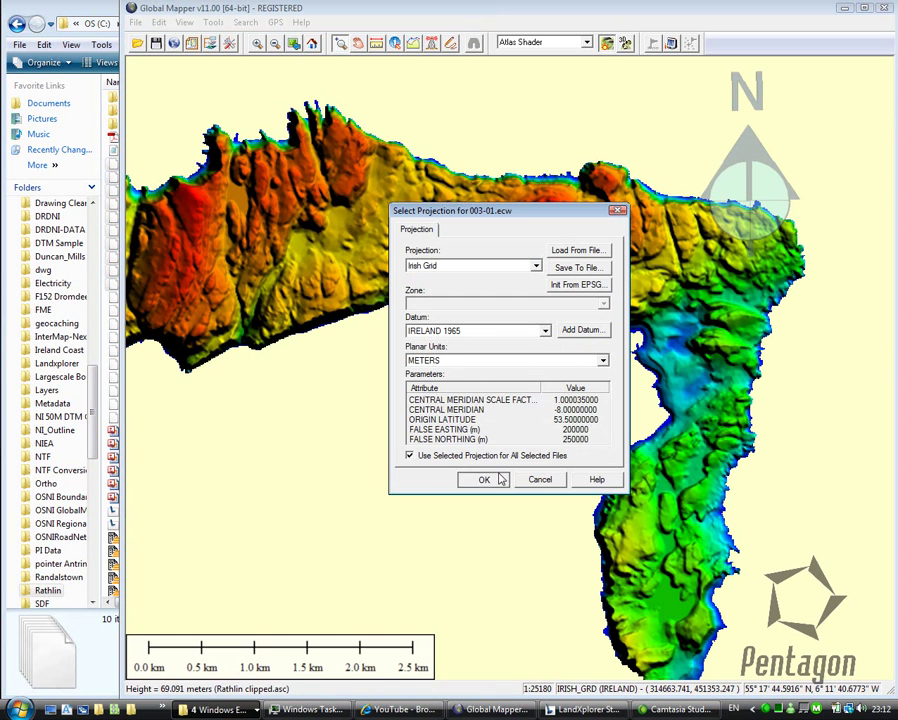
left_click(483, 479)
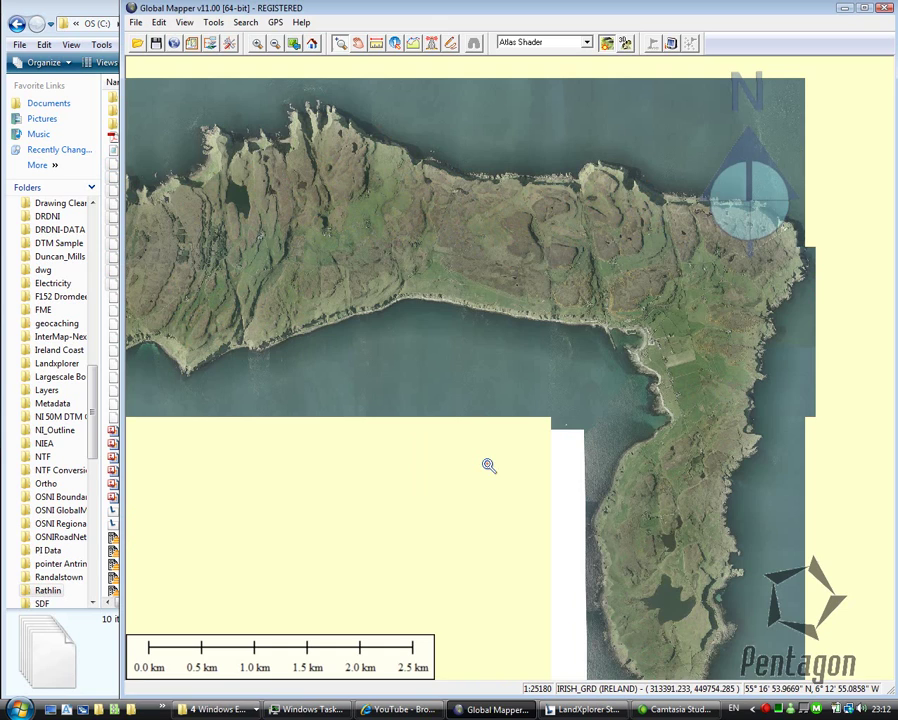
- View the draped imagery in 3D, rotating it and flying low across the harbour bay
scroll(695, 404, "up", 3)
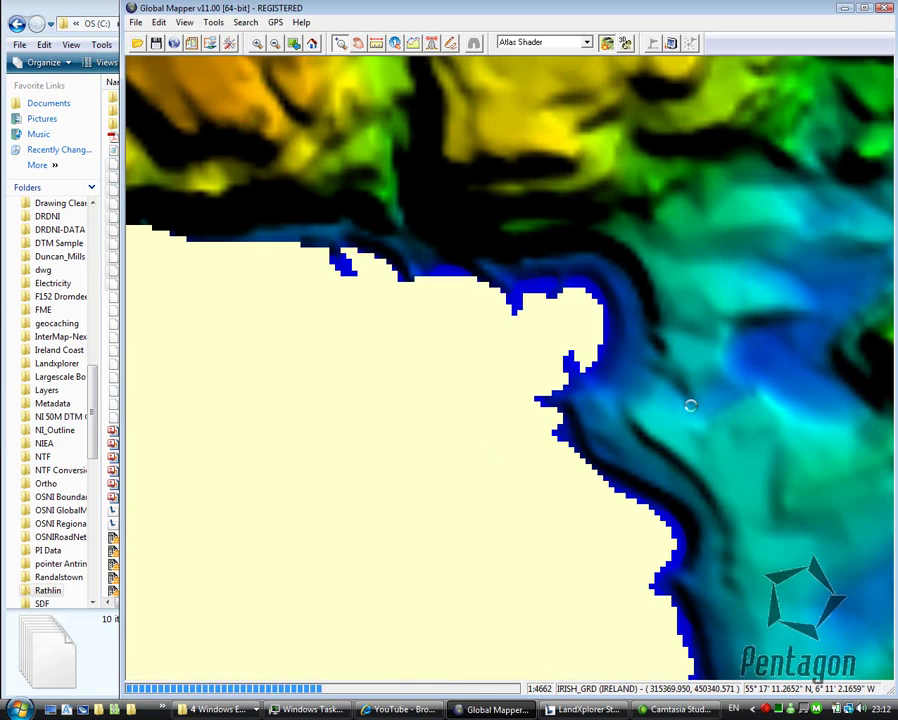
left_click(623, 44)
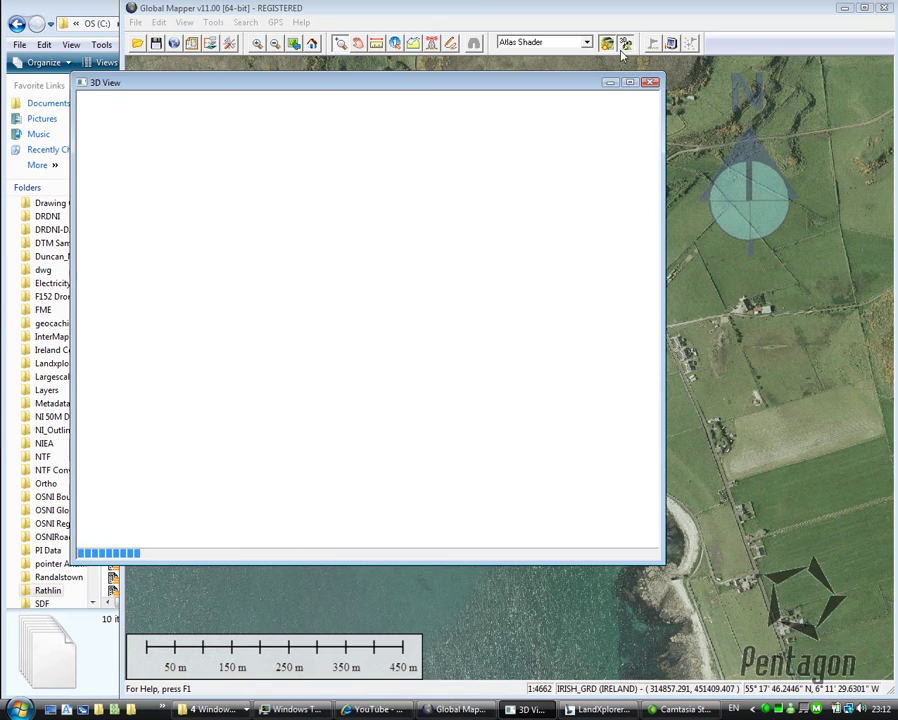
left_click_drag(450, 405, 364, 370)
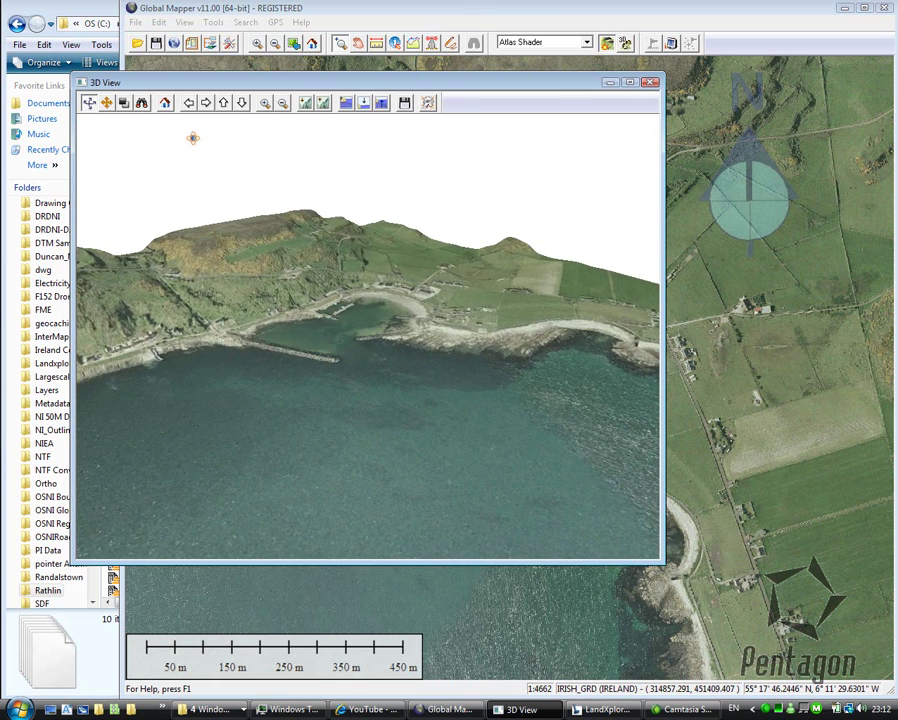
left_click(142, 104)
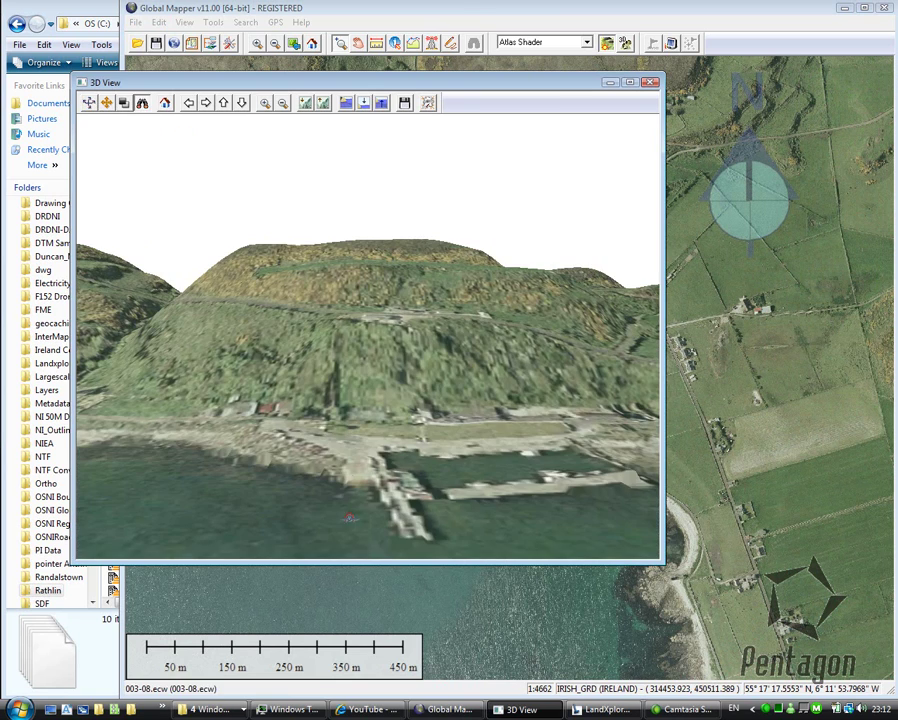
left_click_drag(349, 517, 414, 440)
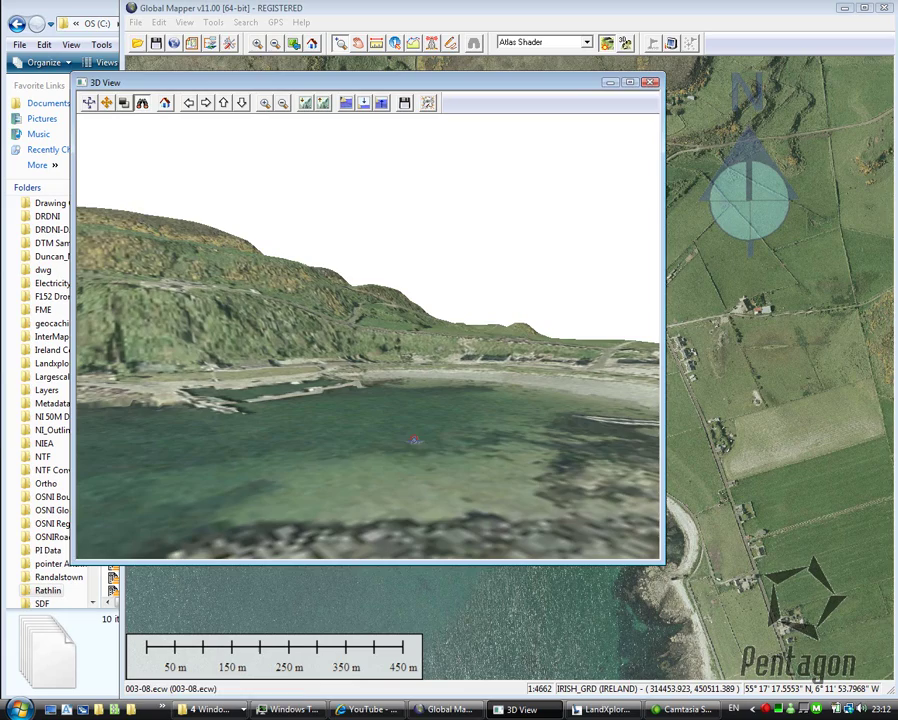
- Close the harbour 3D view and adjust the zoom on the 2D map
left_click(650, 82)
scroll(476, 310, "down", 4)
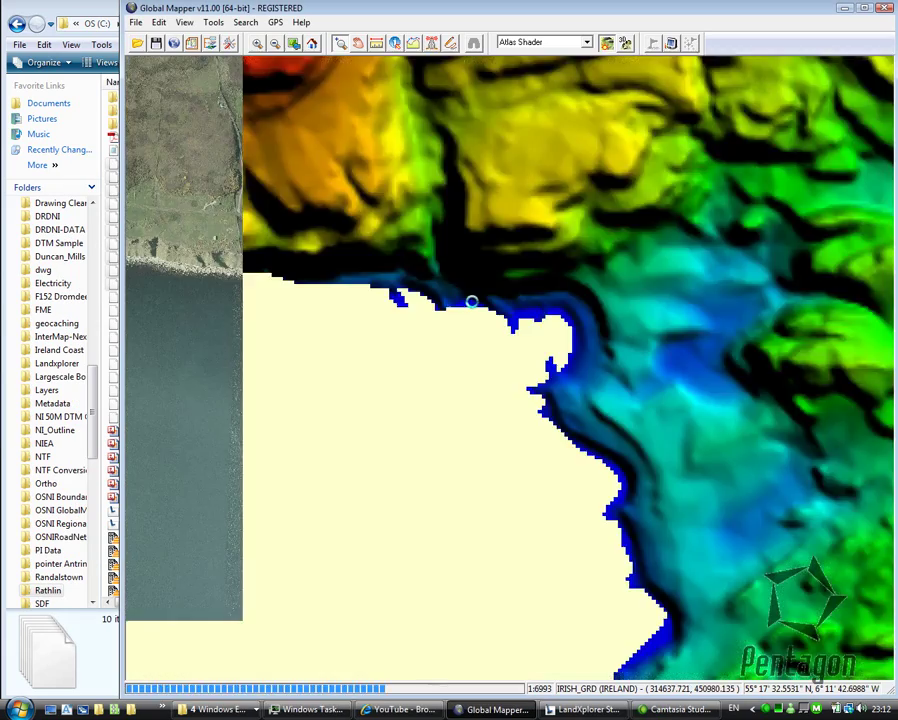
scroll(476, 312, "down", 2)
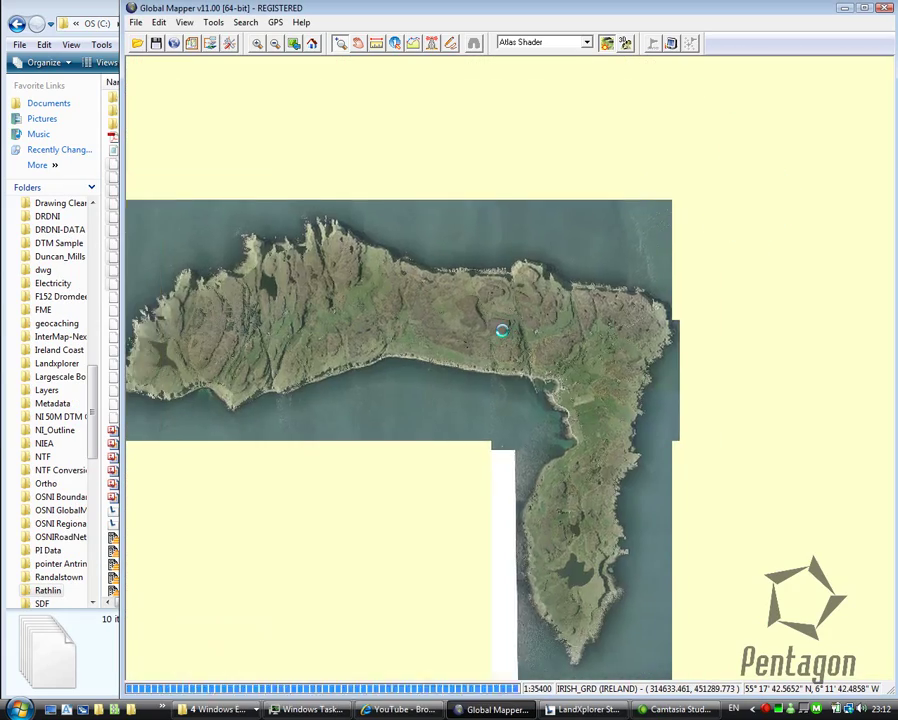
scroll(500, 322, "up", 3)
- View the whole island in 3D, rotate it about 90 degrees, then close it
left_click(625, 43)
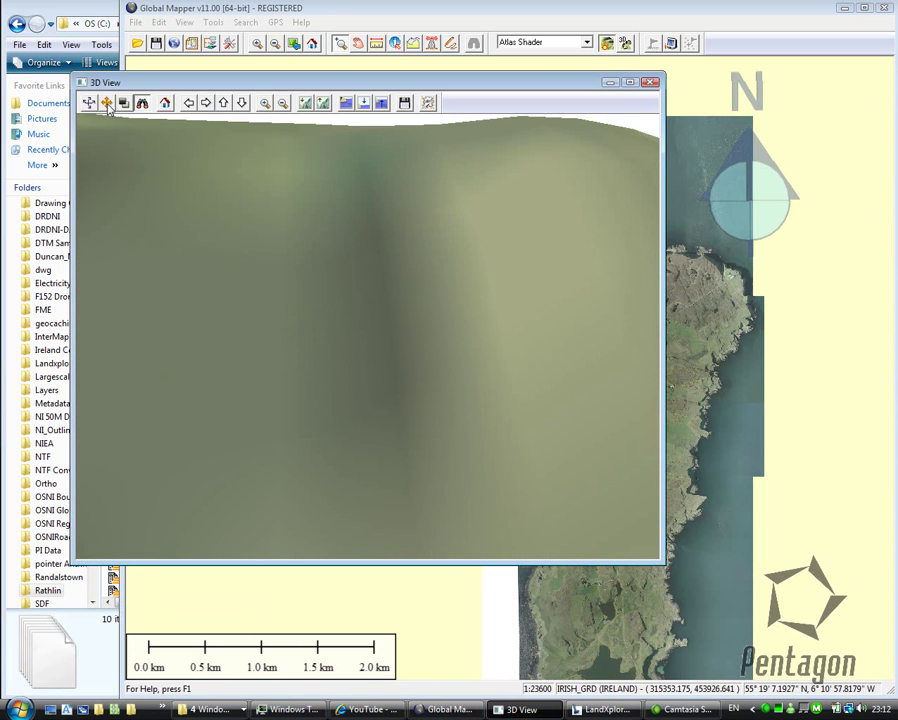
scroll(367, 335, "down", 5)
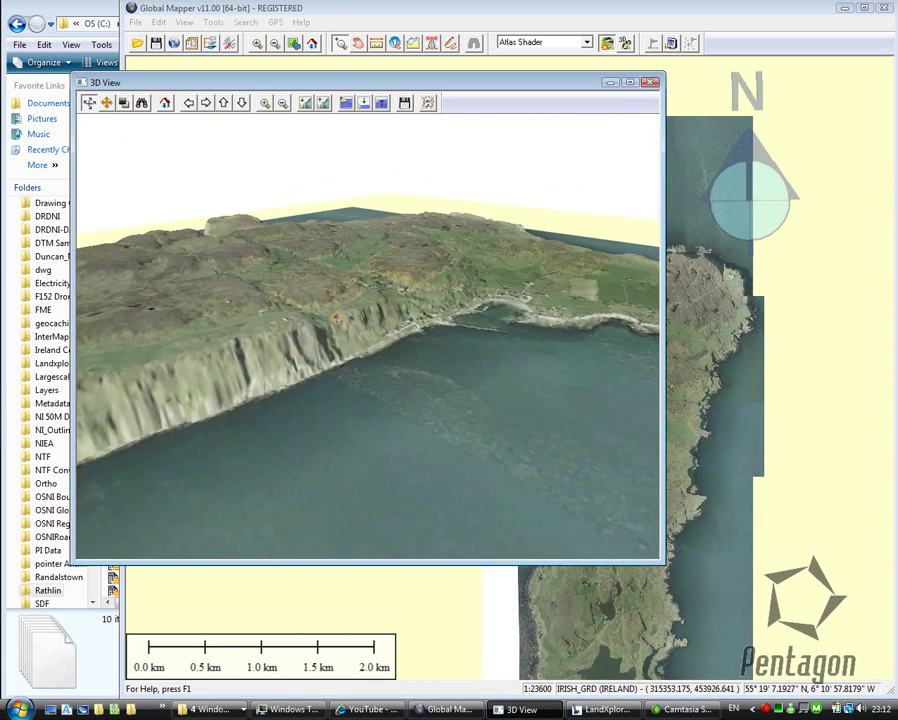
left_click_drag(283, 379, 624, 185)
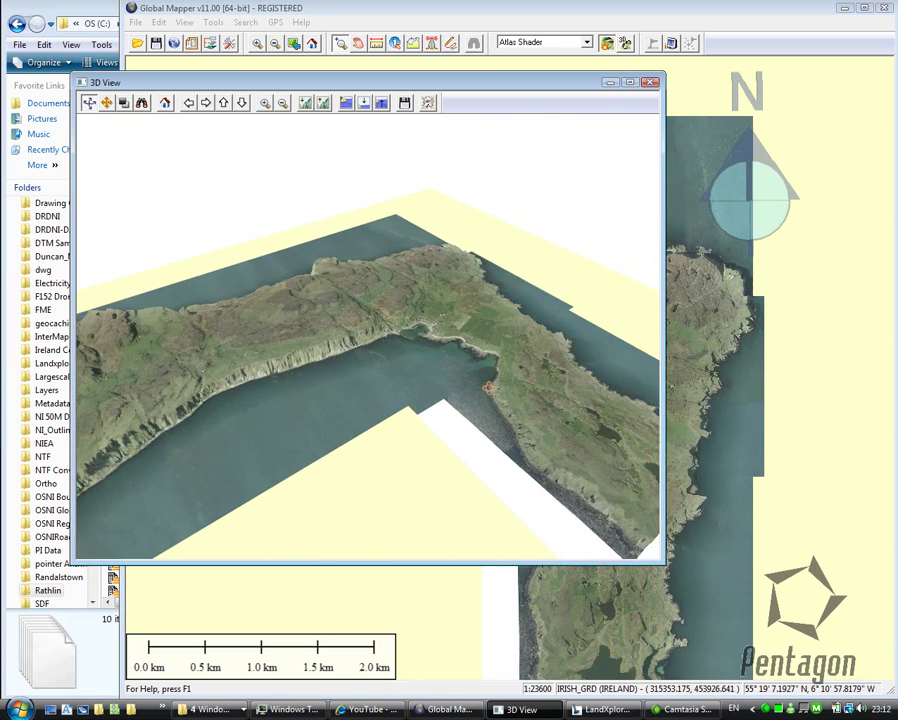
left_click(650, 84)
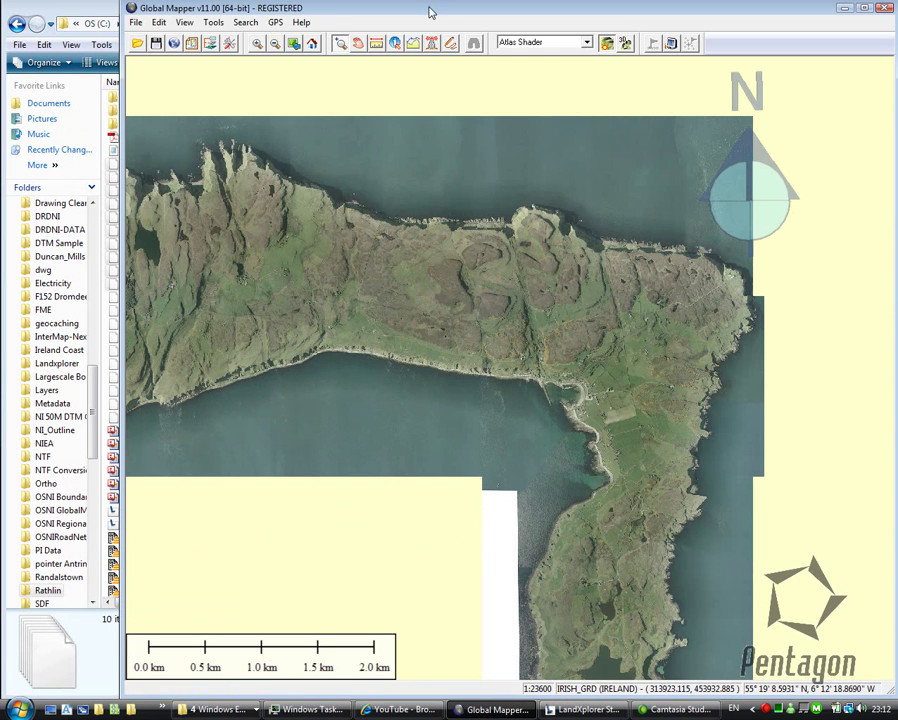
- Drag shapefiles 1044.shp through 1228.shp from NTF\shape onto the map, using Irish Grid for all
left_click(64, 8)
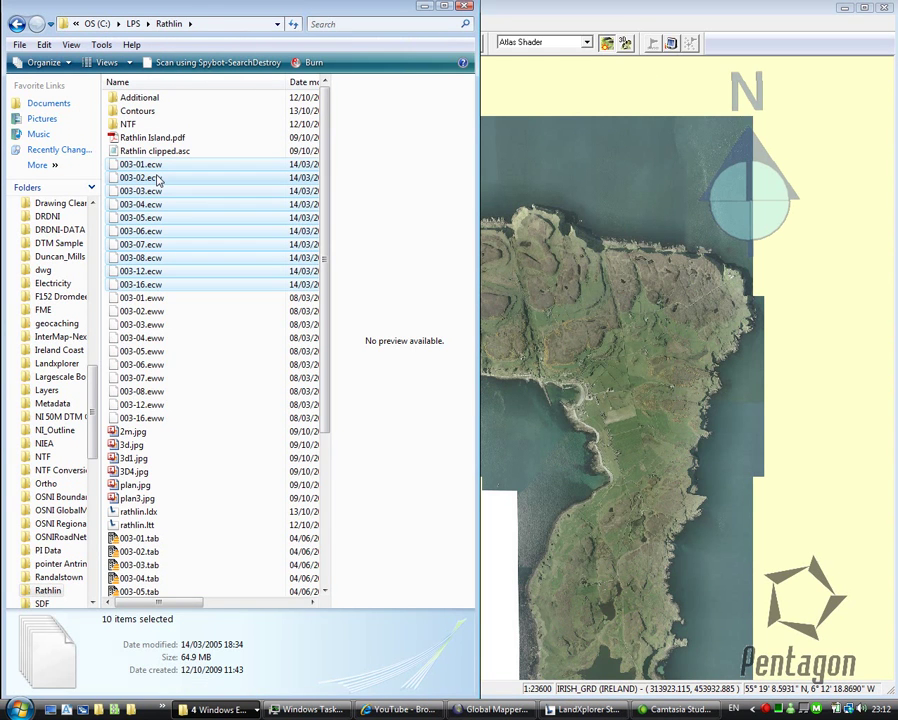
double_click(128, 124)
double_click(153, 138)
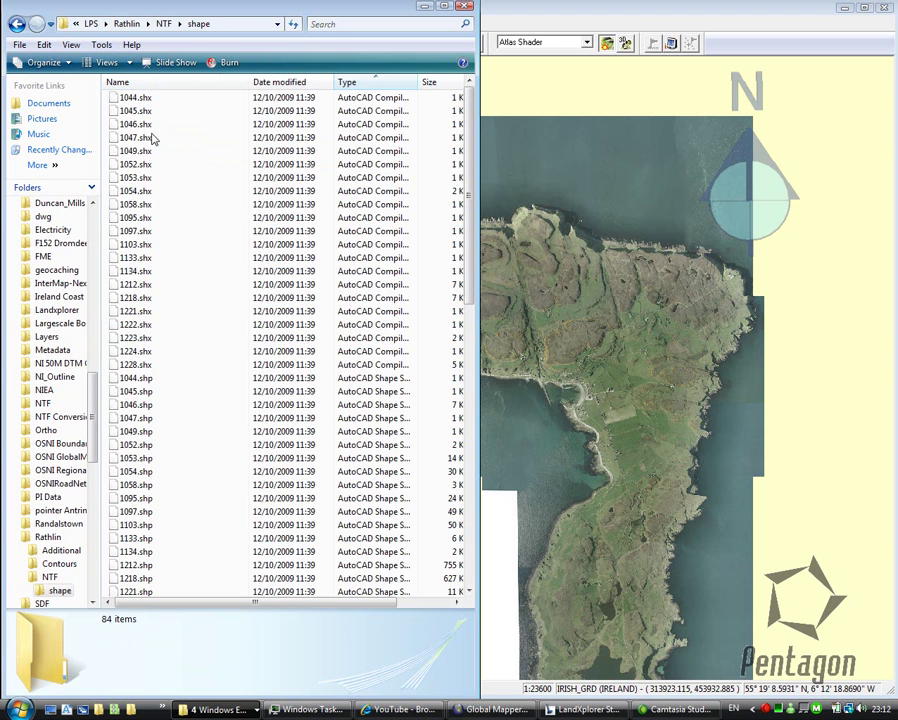
left_click(130, 377)
scroll(181, 437, "down", 5)
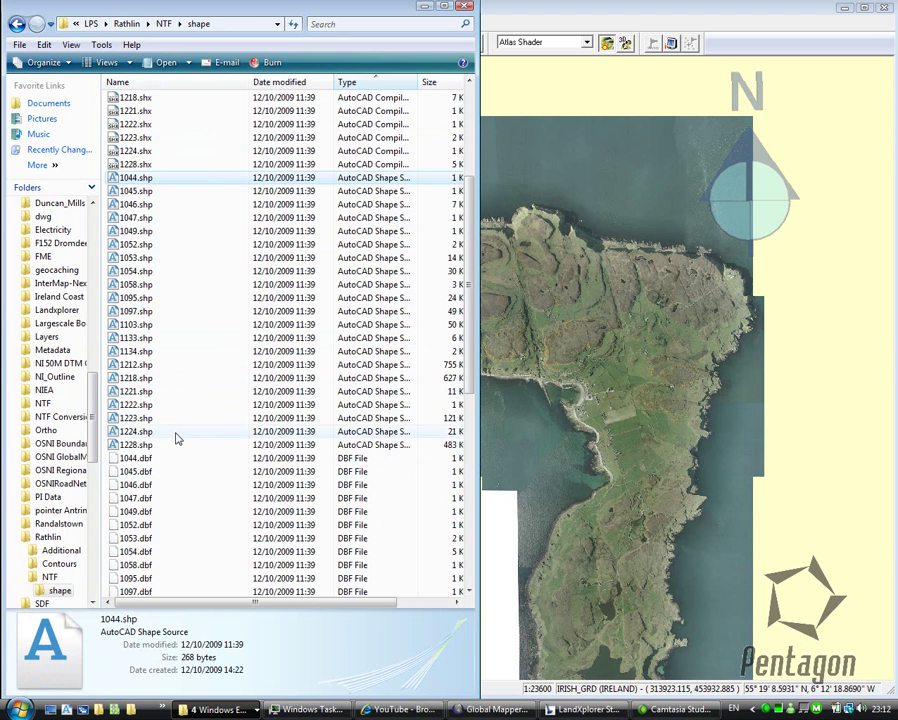
left_click(176, 444, "shift")
left_click_drag(144, 257, 643, 425)
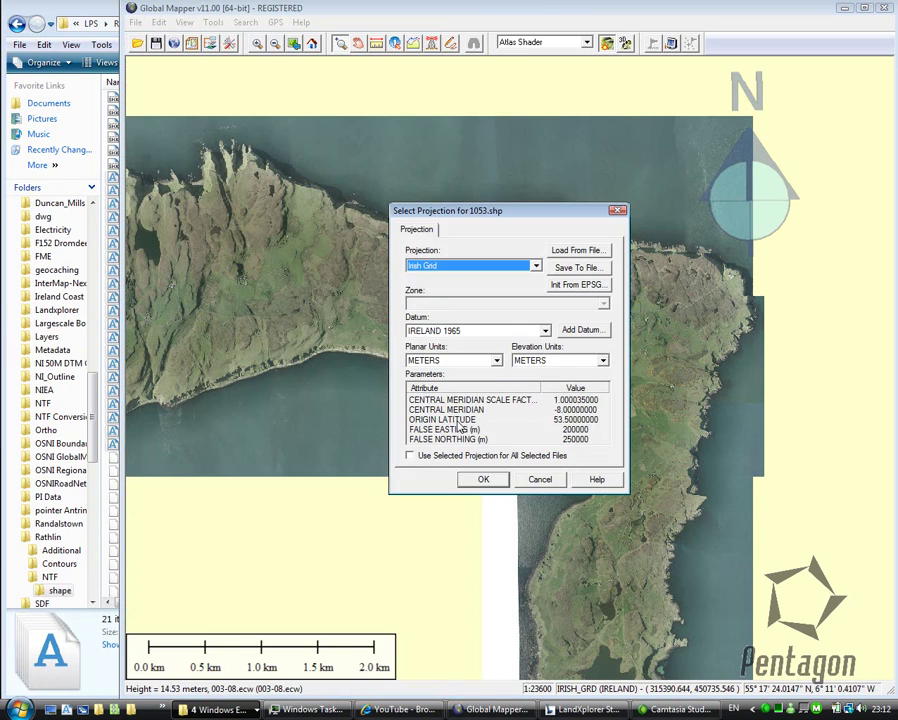
left_click(410, 456)
left_click(483, 479)
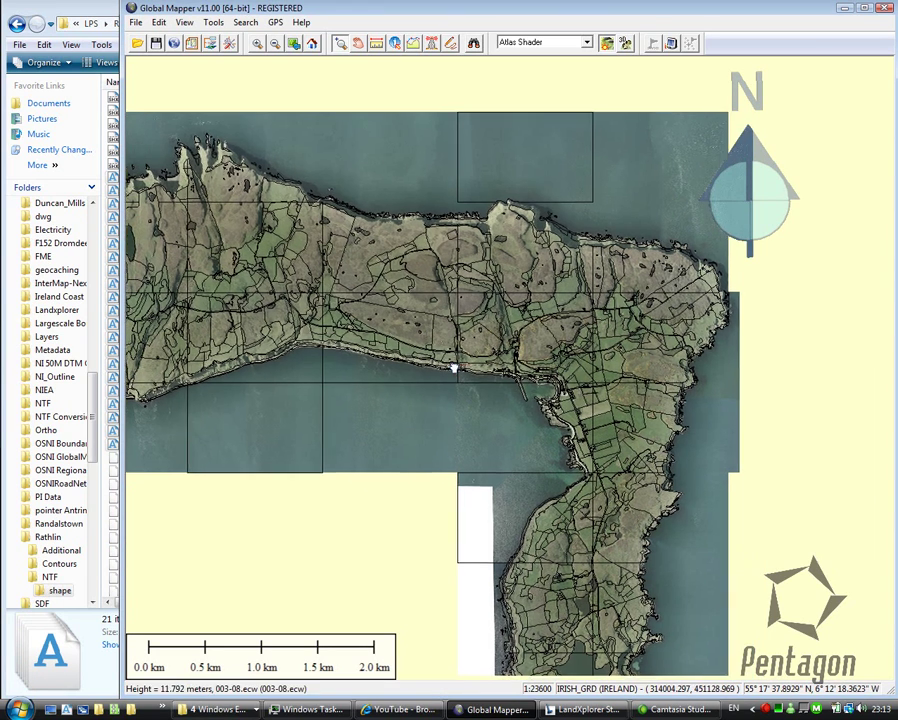
- Show the harbour in 3D with water displayed at level 7, then rotate and tilt the view
left_click_drag(476, 337, 526, 350)
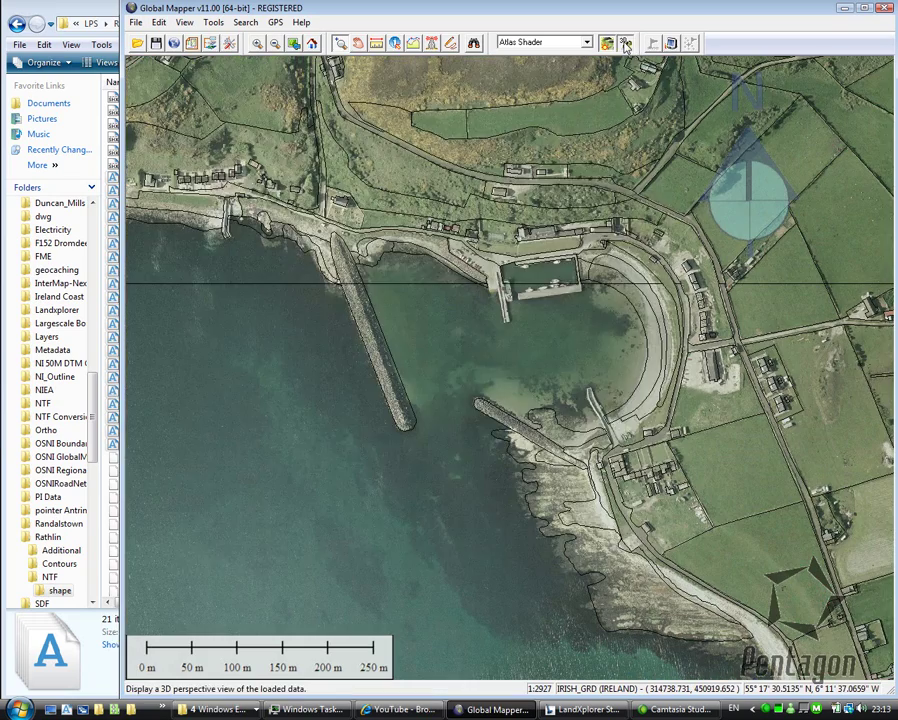
left_click(606, 42)
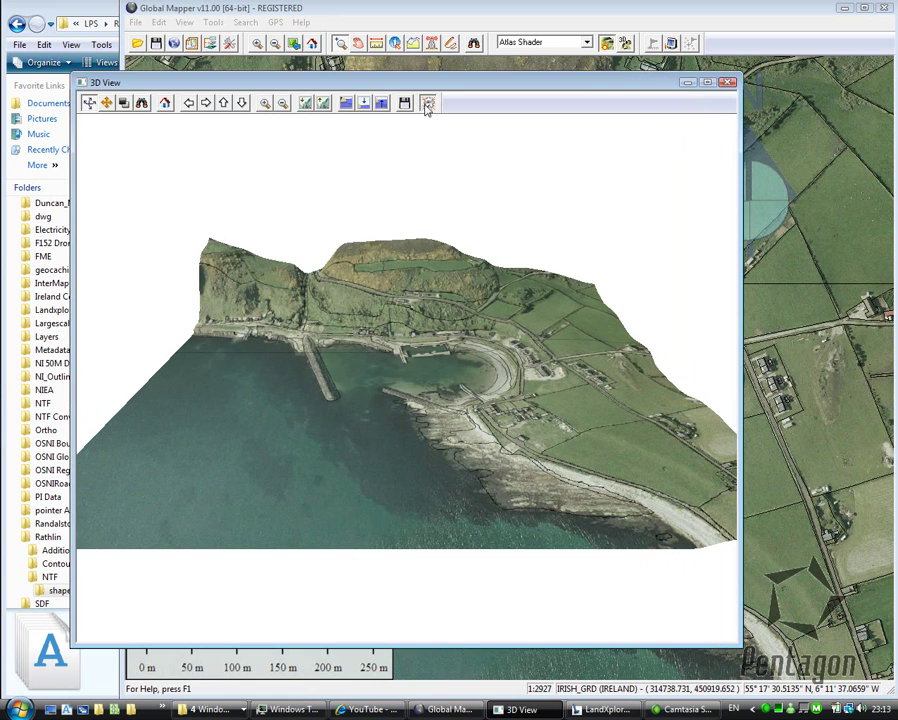
left_click(427, 104)
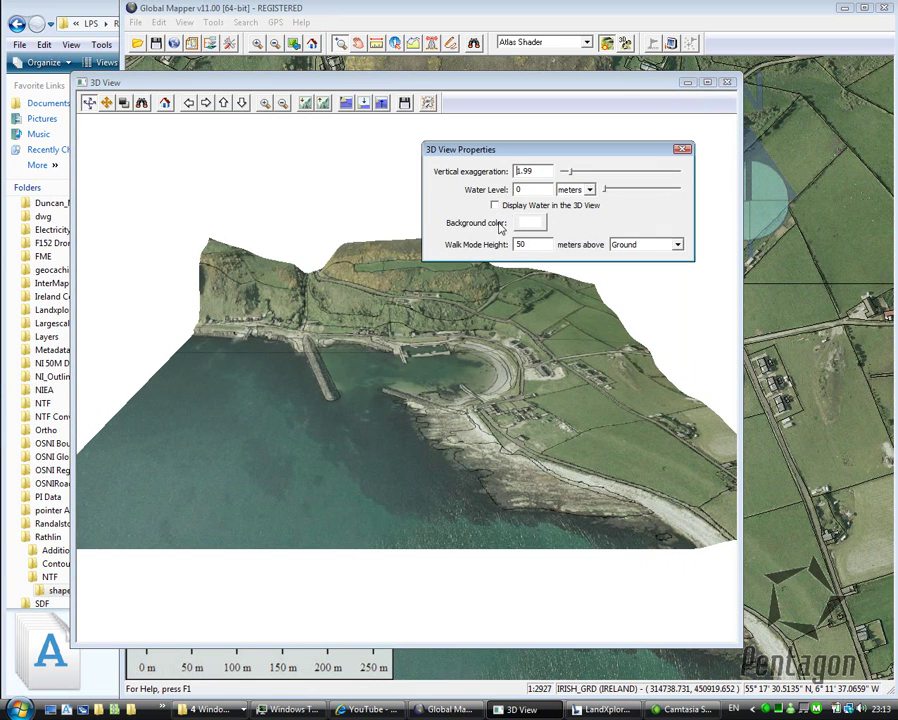
left_click(495, 206)
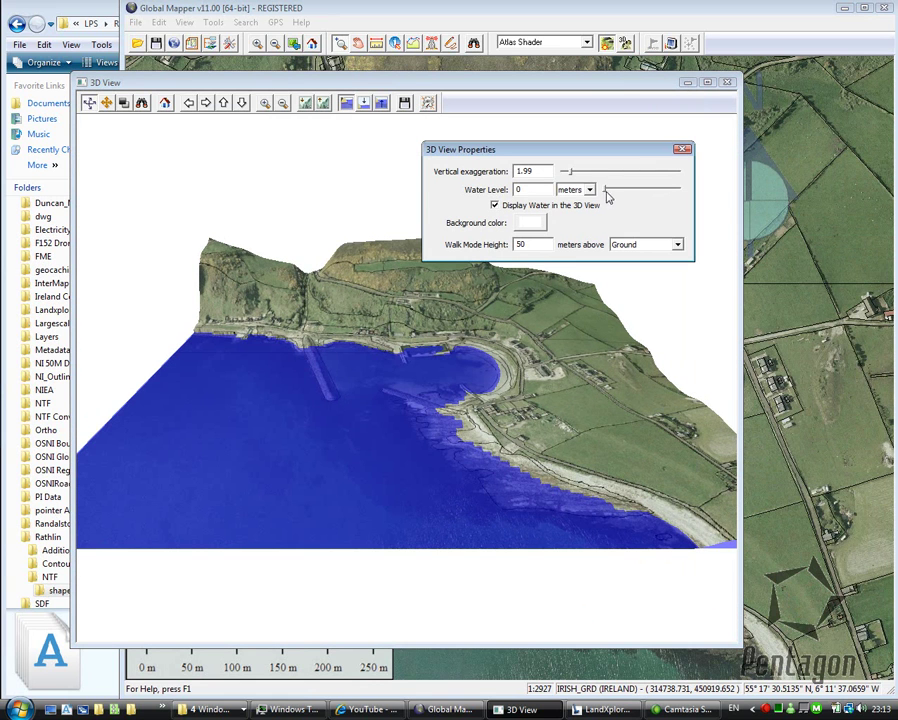
left_click_drag(604, 195, 613, 194)
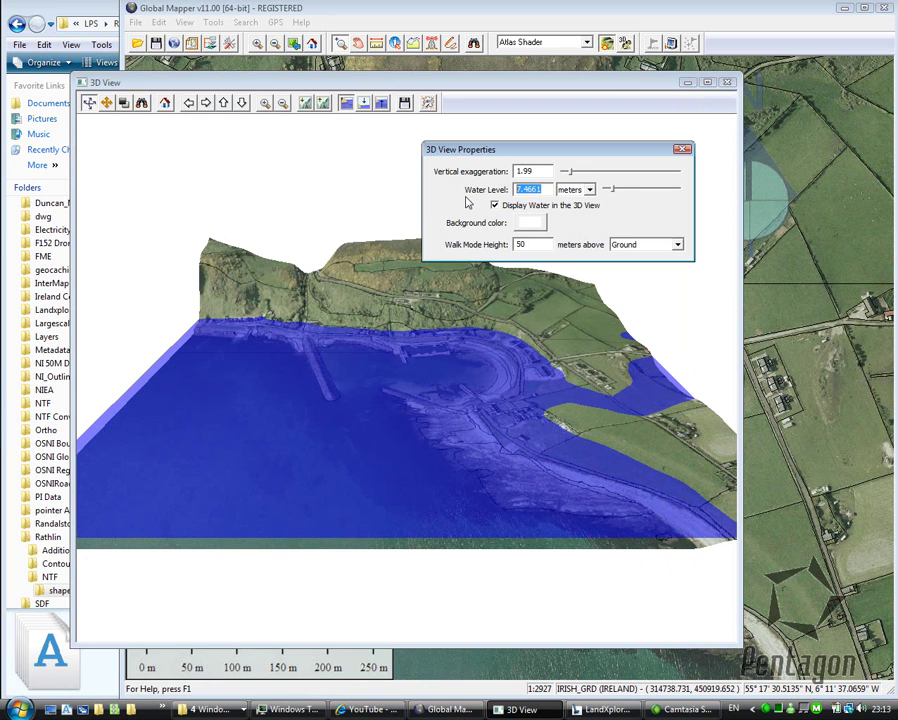
type("7")
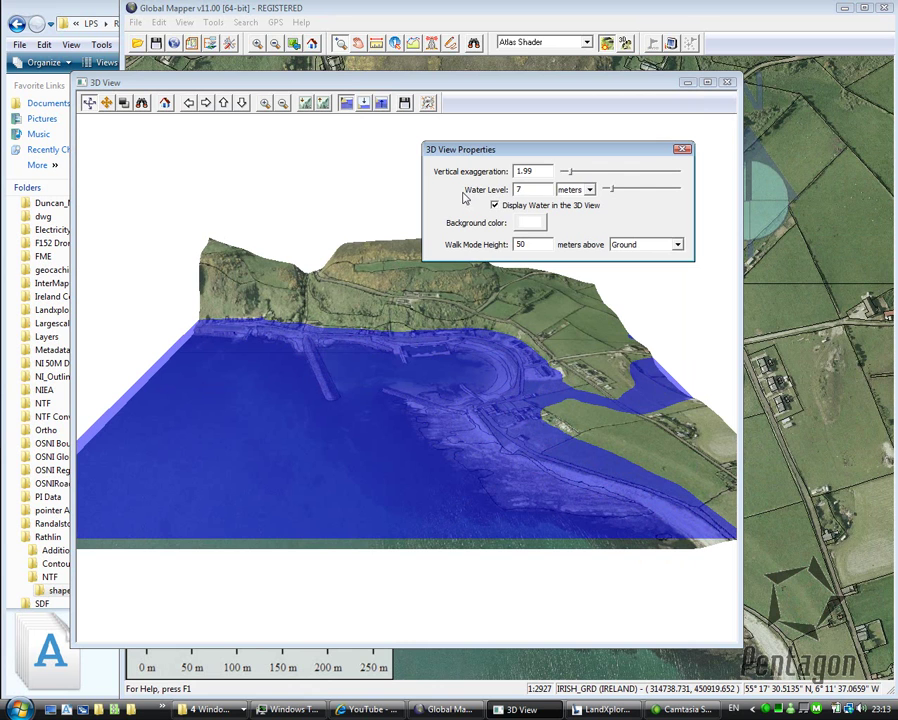
left_click(682, 150)
left_click_drag(644, 180, 409, 349)
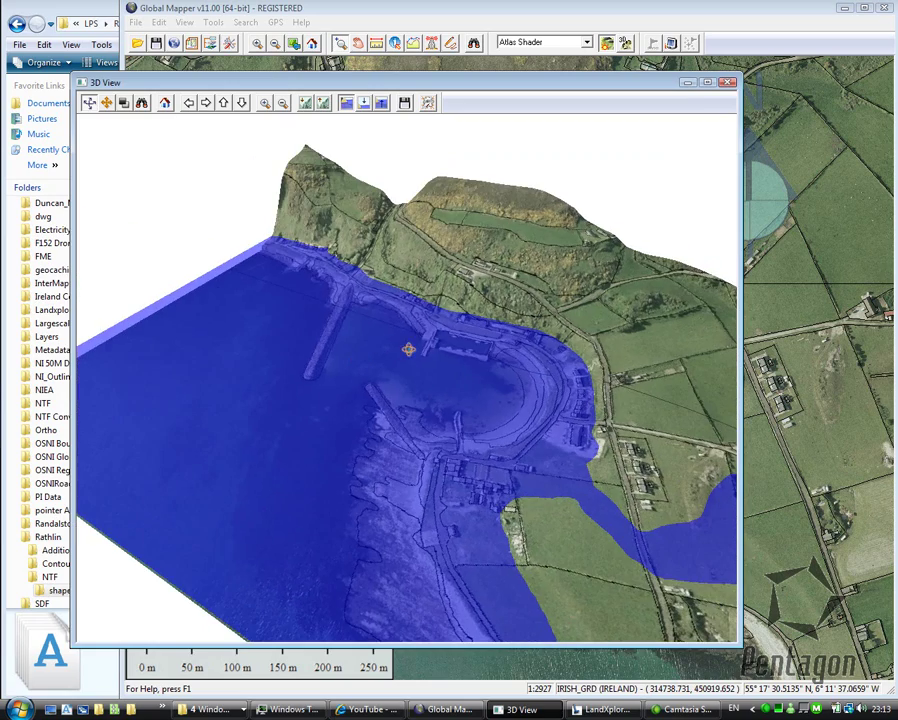
- Close the 3D view, adjust the zoom, and maximise the Global Mapper window
left_click(727, 84)
scroll(542, 292, "up", 5)
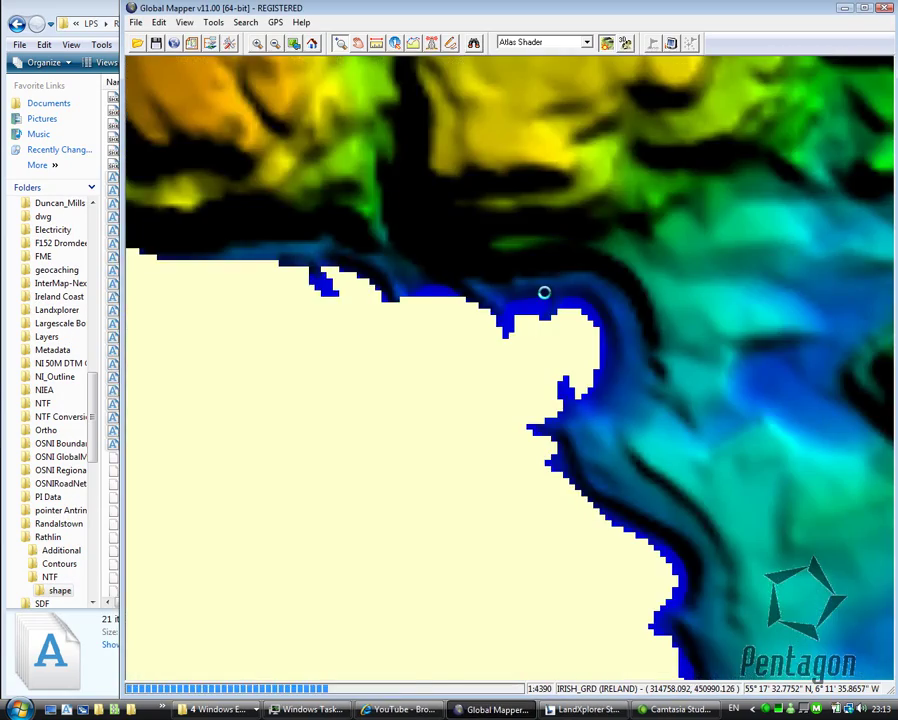
scroll(543, 292, "down", 4)
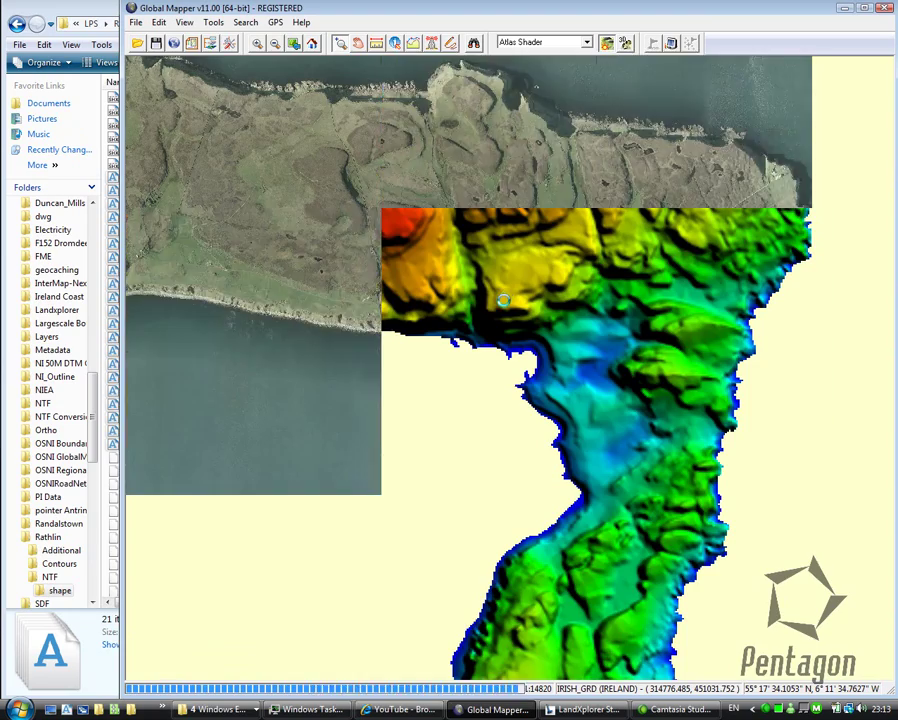
scroll(503, 300, "down", 1)
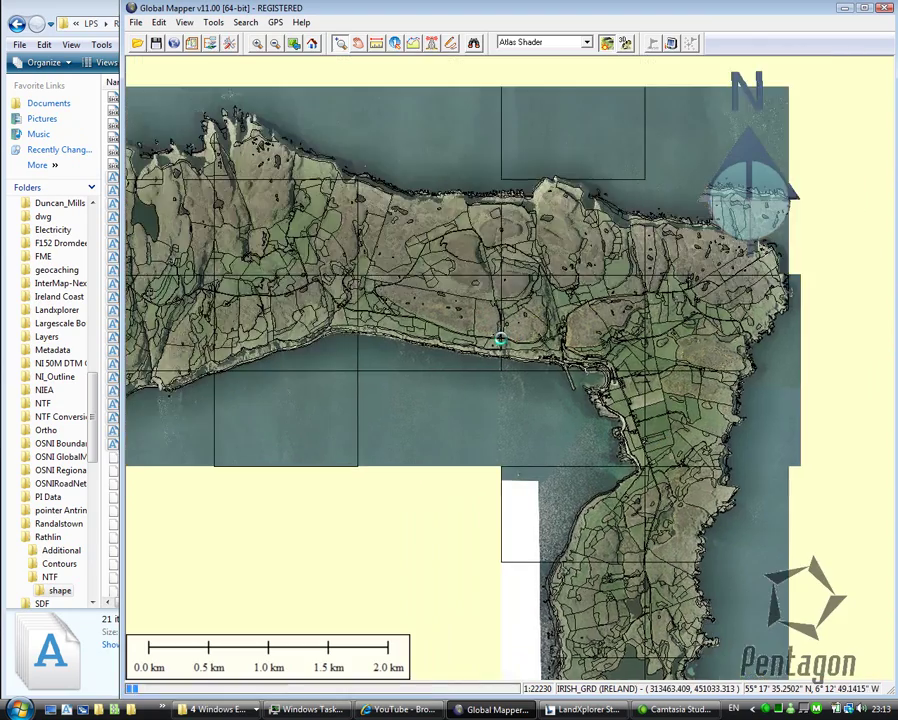
double_click(296, 9)
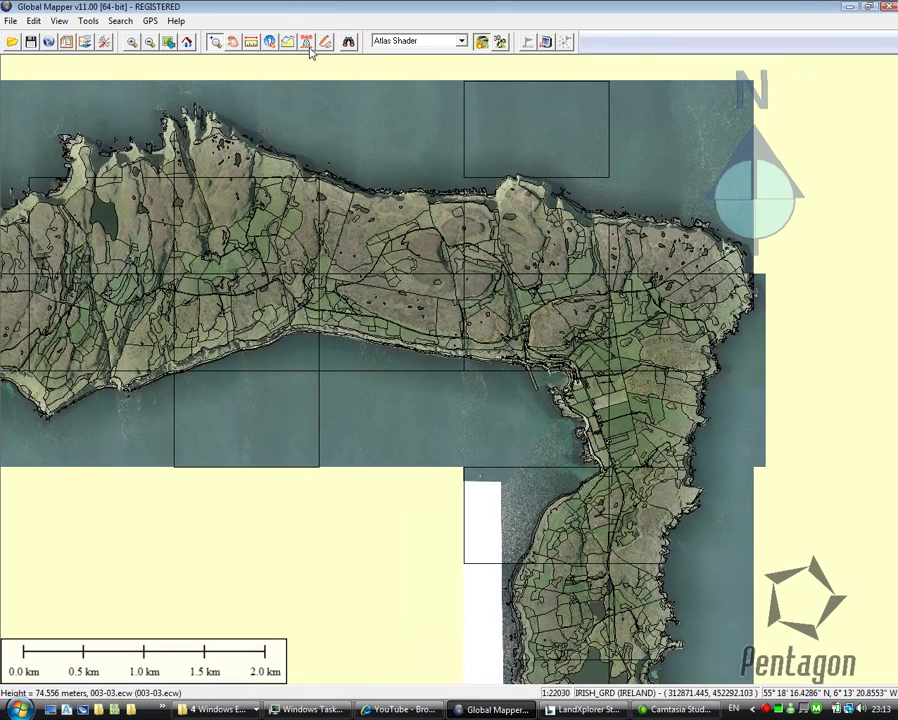
- Place a transmitter on the island: 10 m elevation, 2 m receiver, 1.5 km radius, 5 m spacing
left_click(307, 43)
left_click(418, 437)
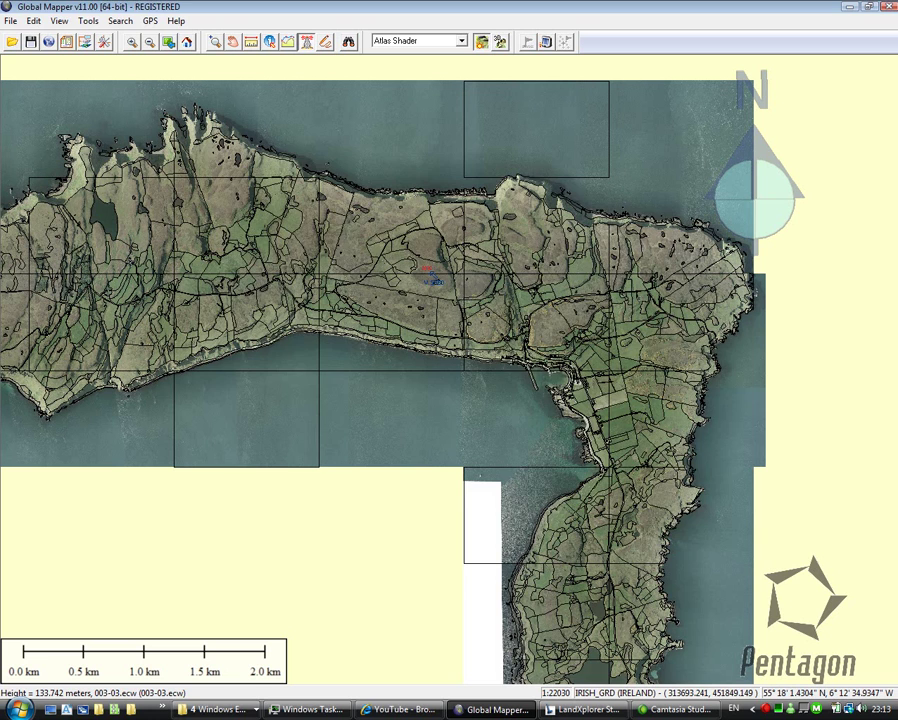
left_click(427, 272)
key("Tab")
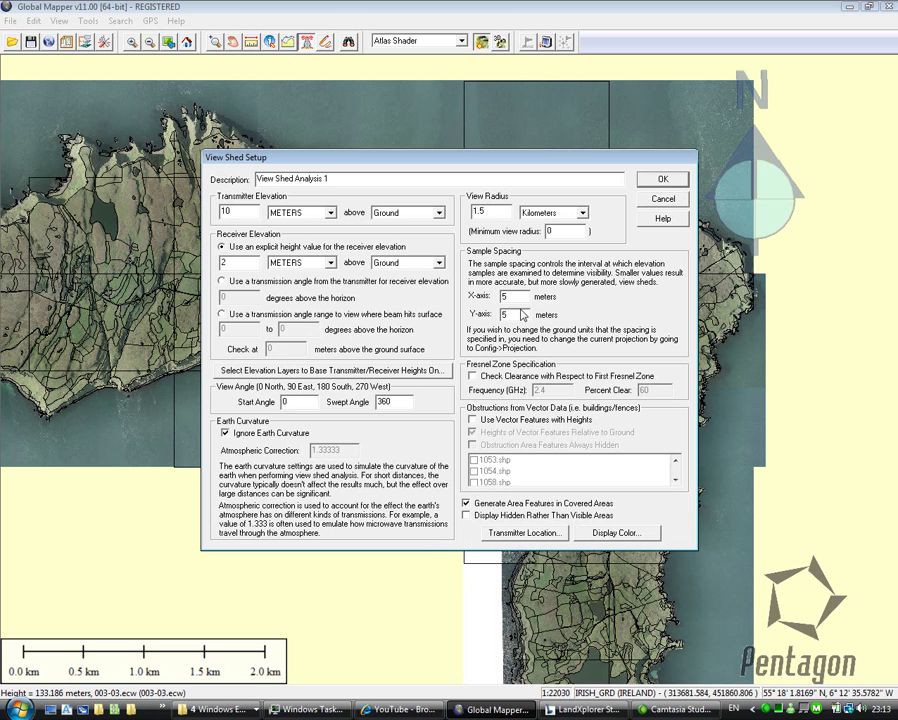
left_click(664, 180)
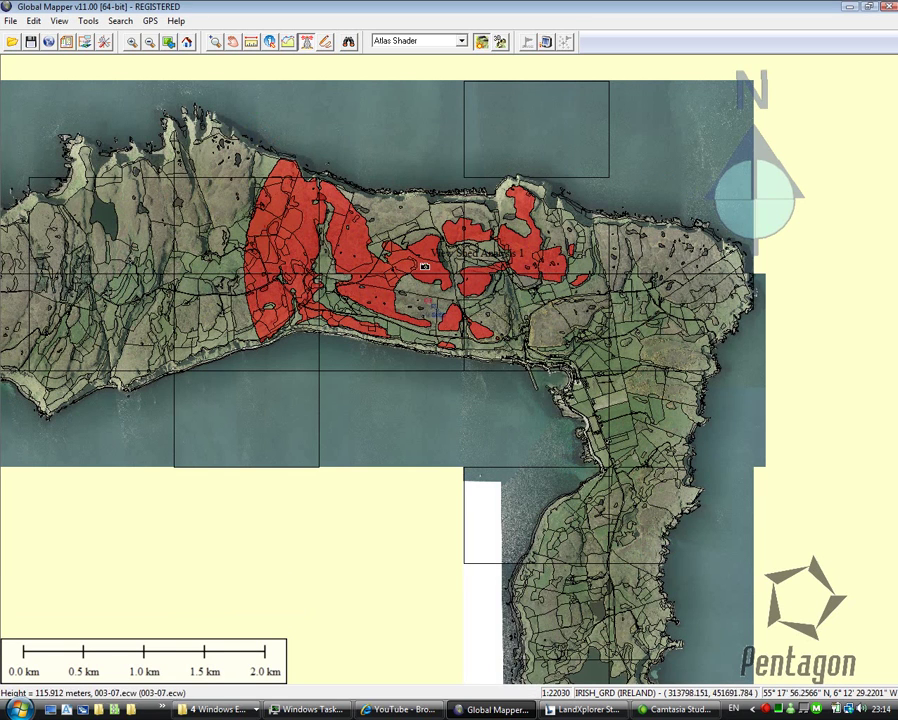
- Zoom onto the red viewshed area and inspect it in an oblique 3D view before closing it
left_click_drag(267, 273, 282, 297)
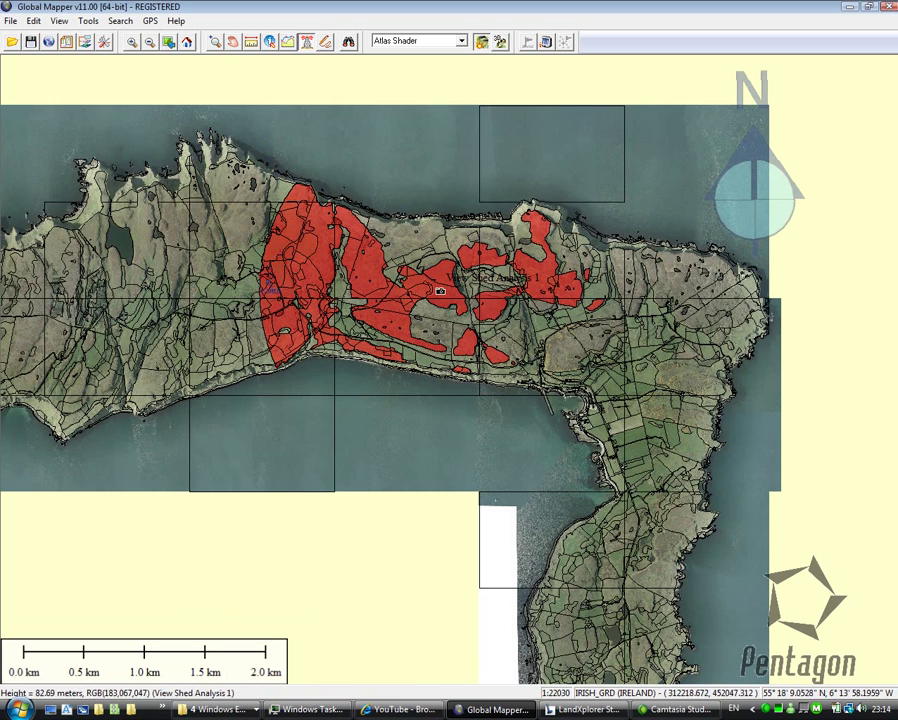
left_click(215, 41)
left_click_drag(252, 160, 628, 438)
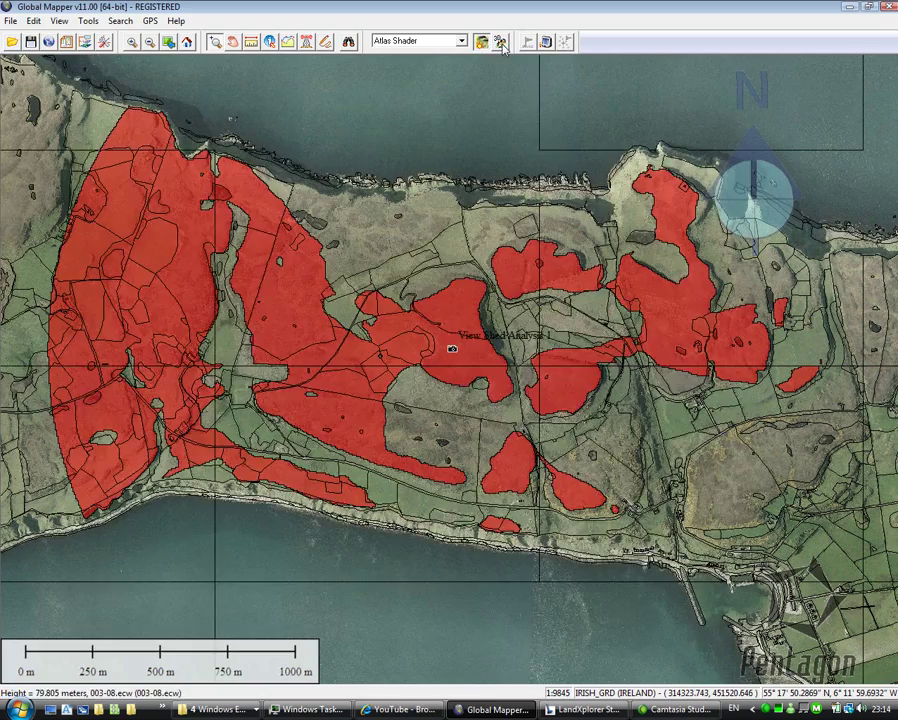
left_click(500, 41)
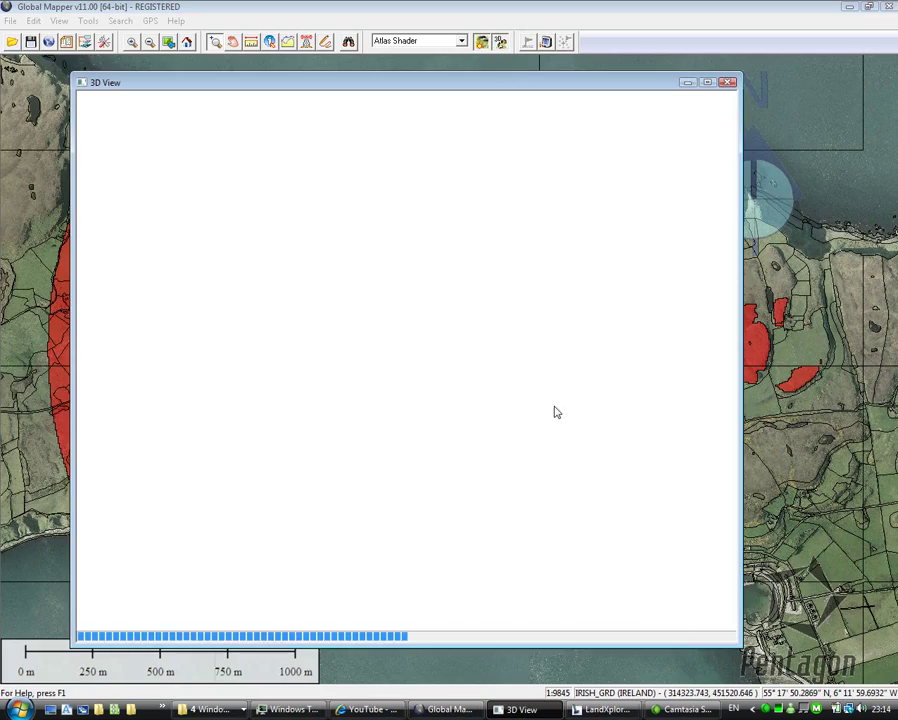
left_click_drag(521, 411, 500, 330)
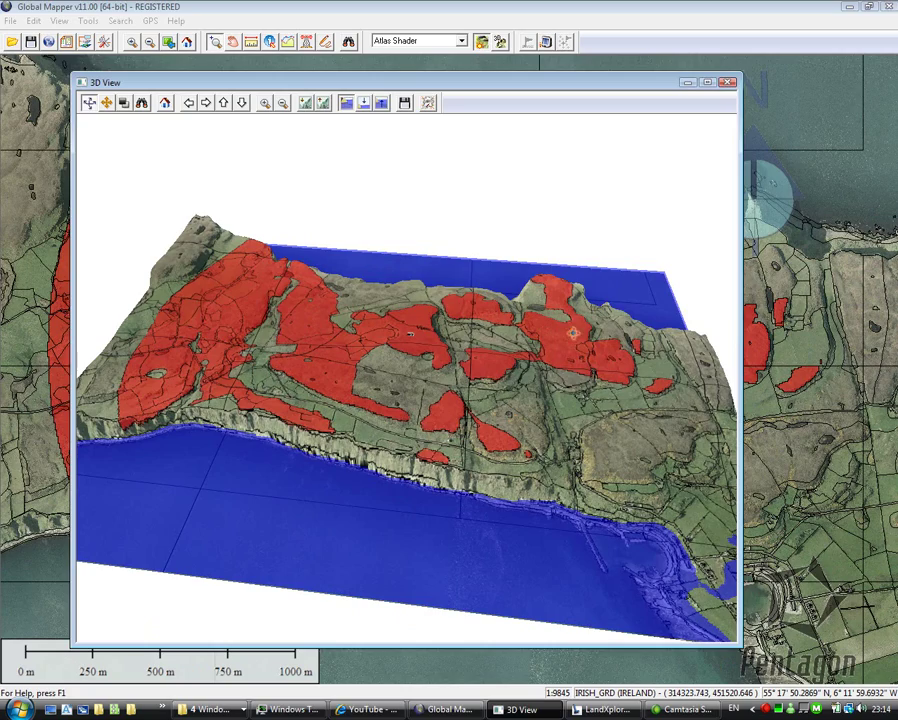
left_click(734, 85)
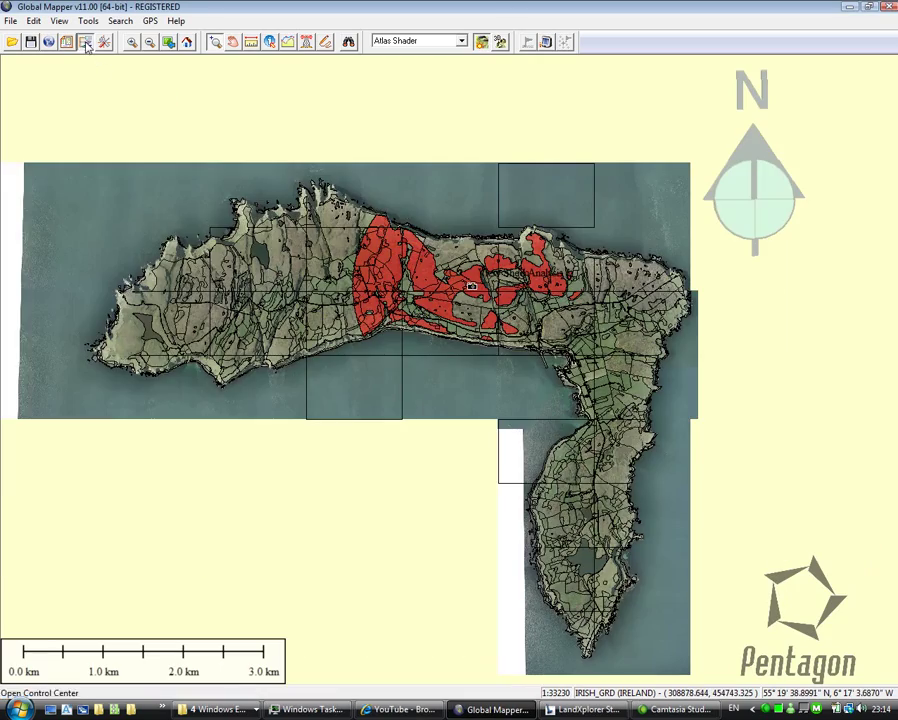
left_click(86, 43)
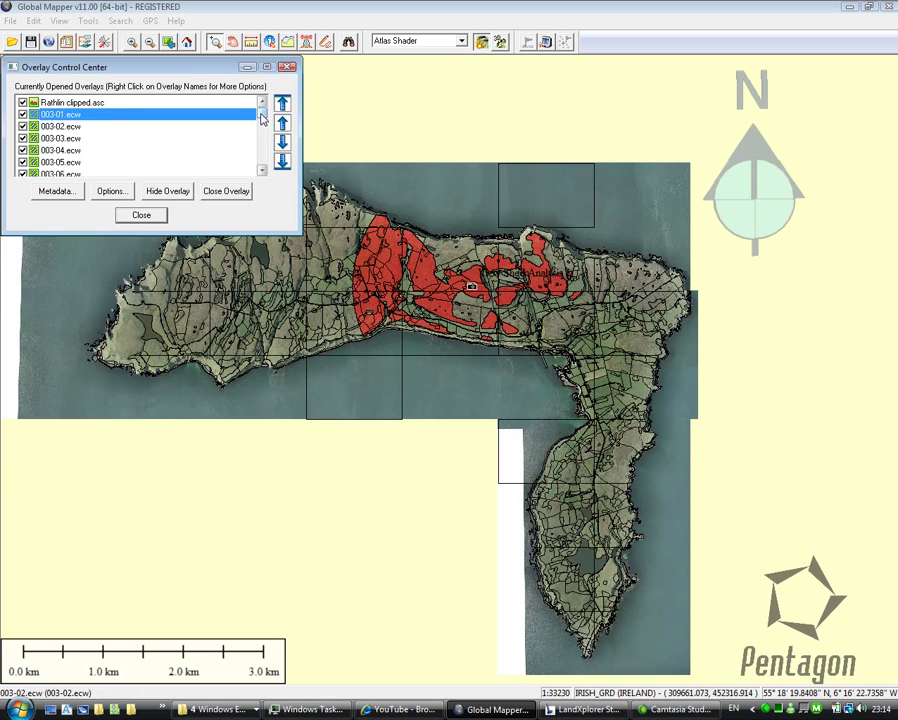
left_click_drag(265, 120, 250, 136)
left_click_drag(62, 102, 73, 143)
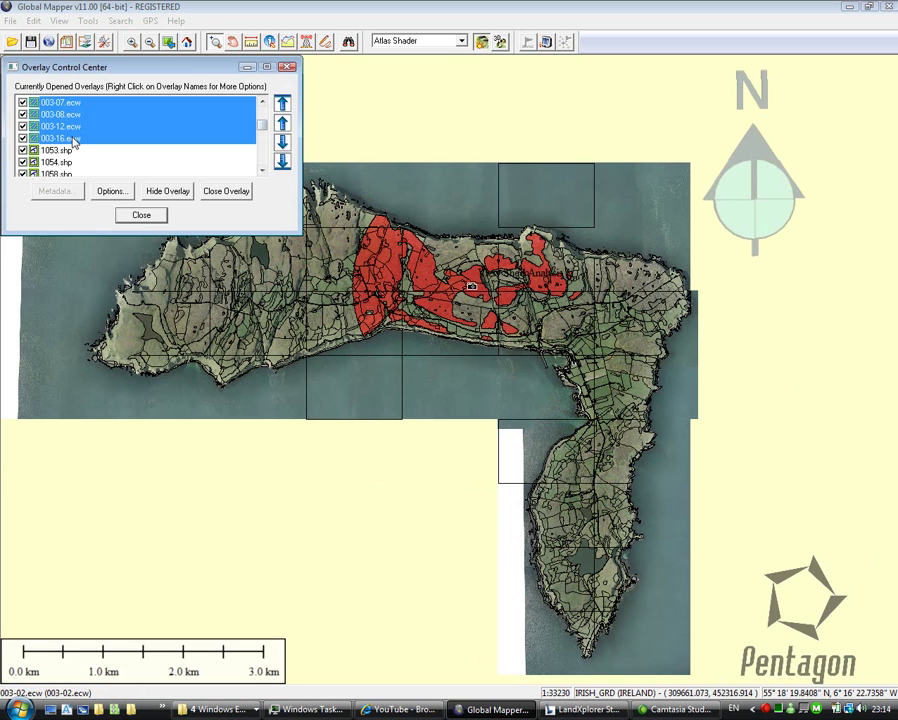
left_click(124, 195)
left_click_drag(476, 301, 461, 307)
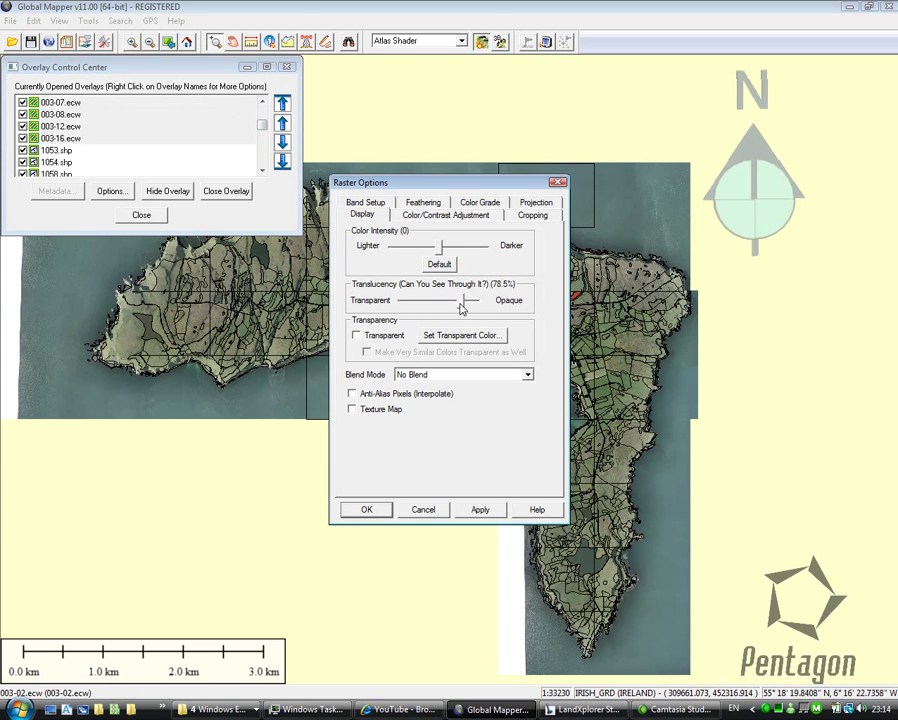
left_click(481, 511)
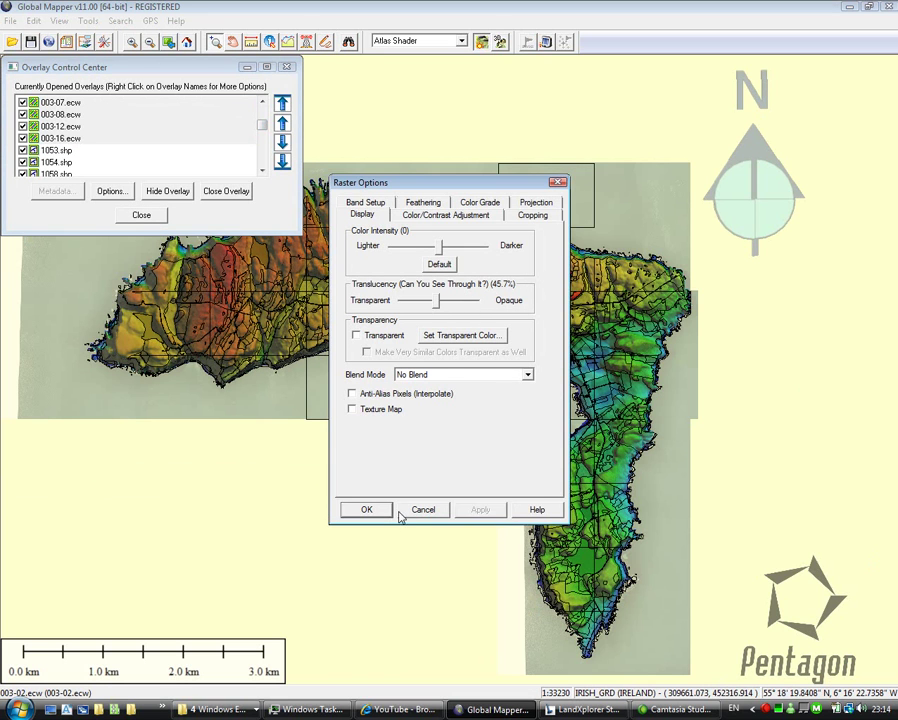
left_click(370, 509)
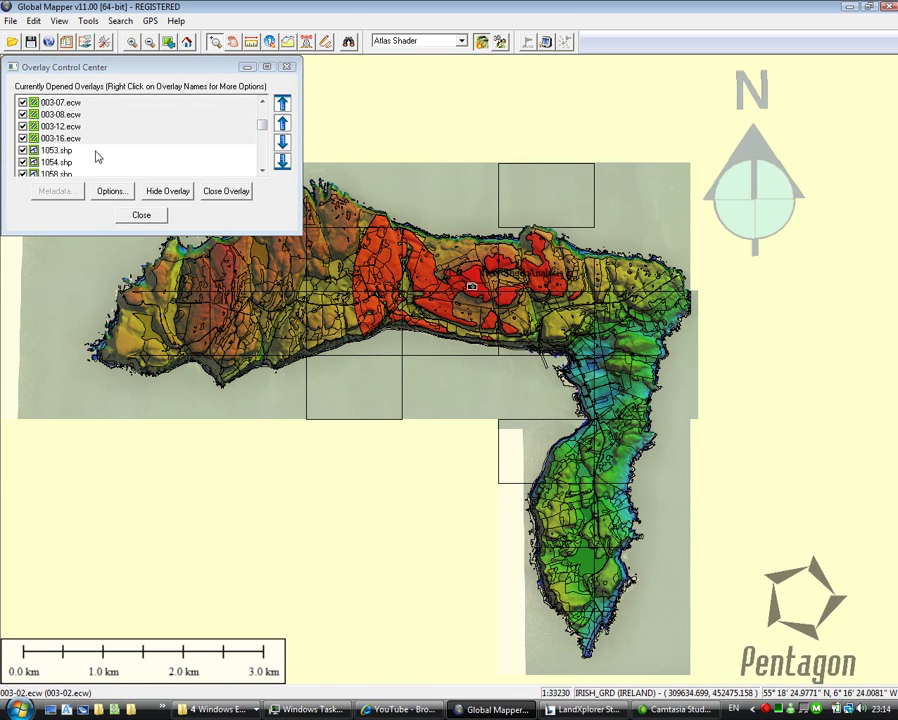
left_click(184, 92)
scroll(184, 92, "up", 1)
scroll(184, 92, "down", 3)
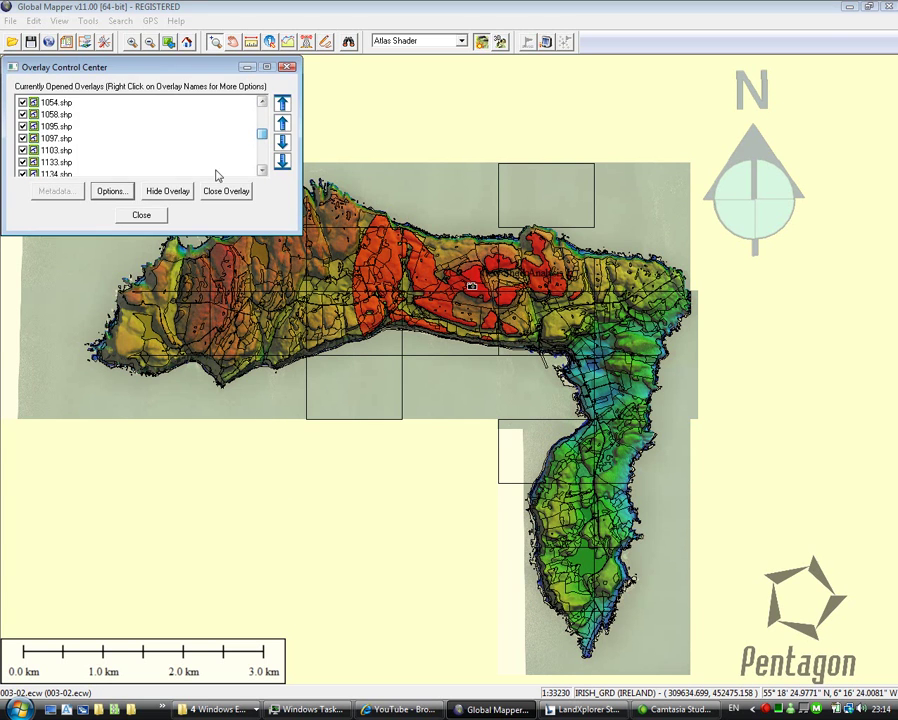
- Generate 2 m contours from the elevation data, bounded by a box drawn around the northern red viewshed
left_click(141, 215)
left_click(10, 21)
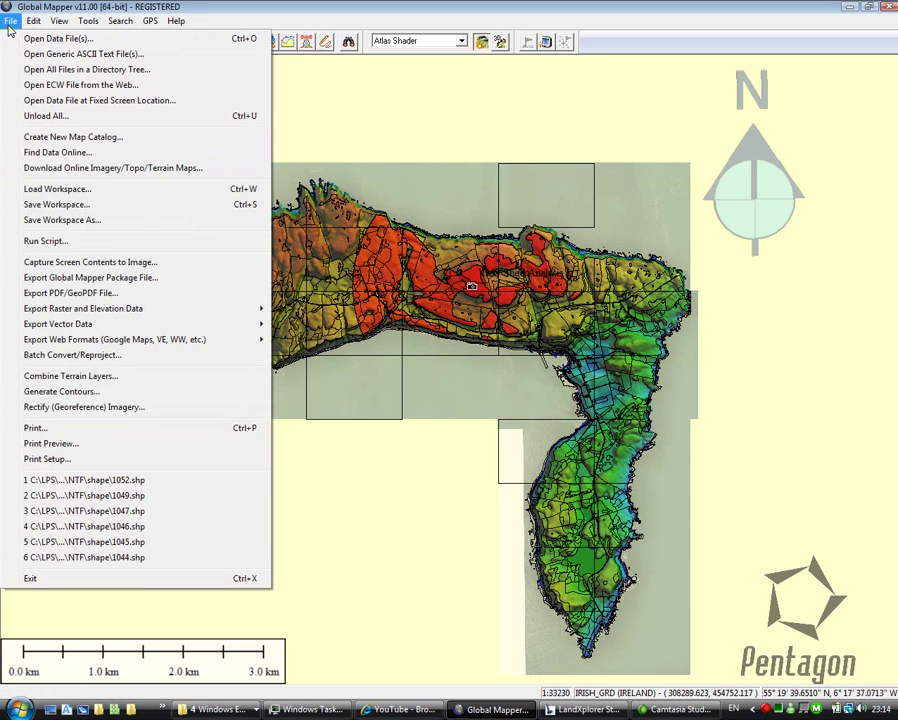
left_click(72, 391)
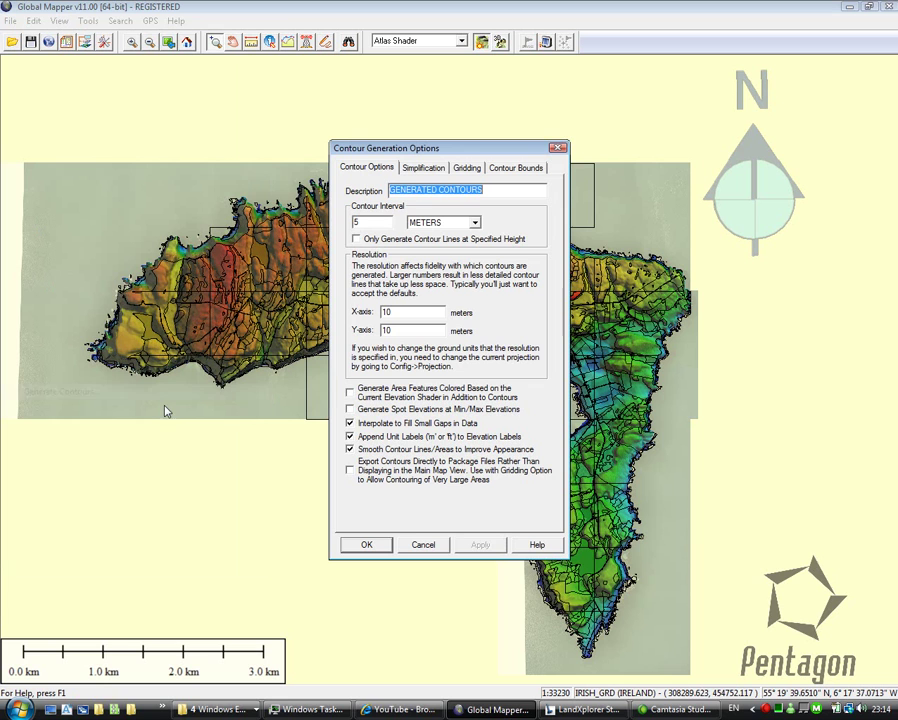
double_click(374, 222)
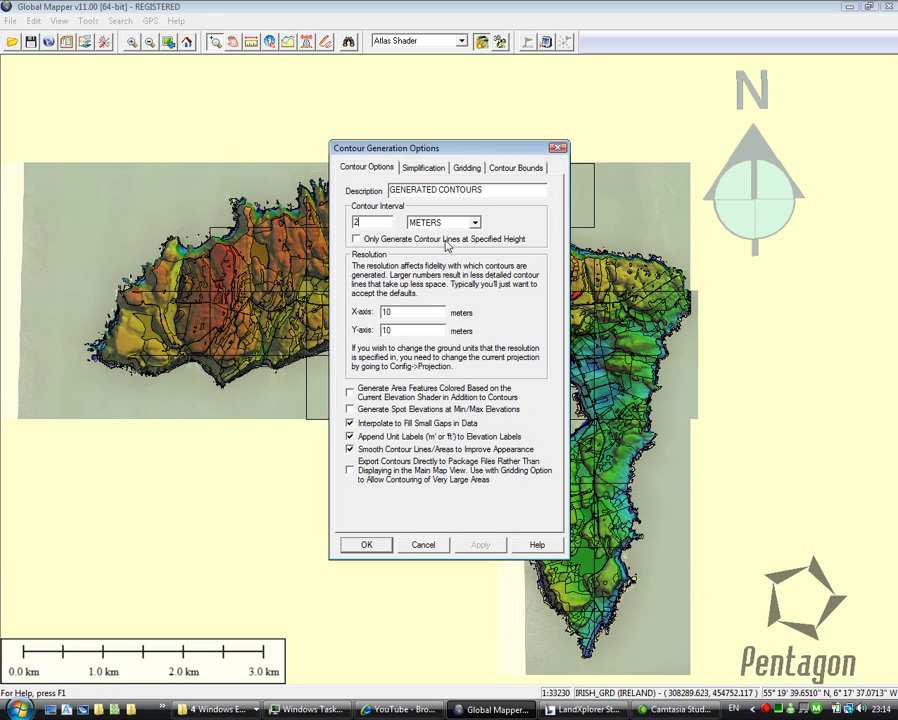
left_click(512, 172)
left_click(500, 204)
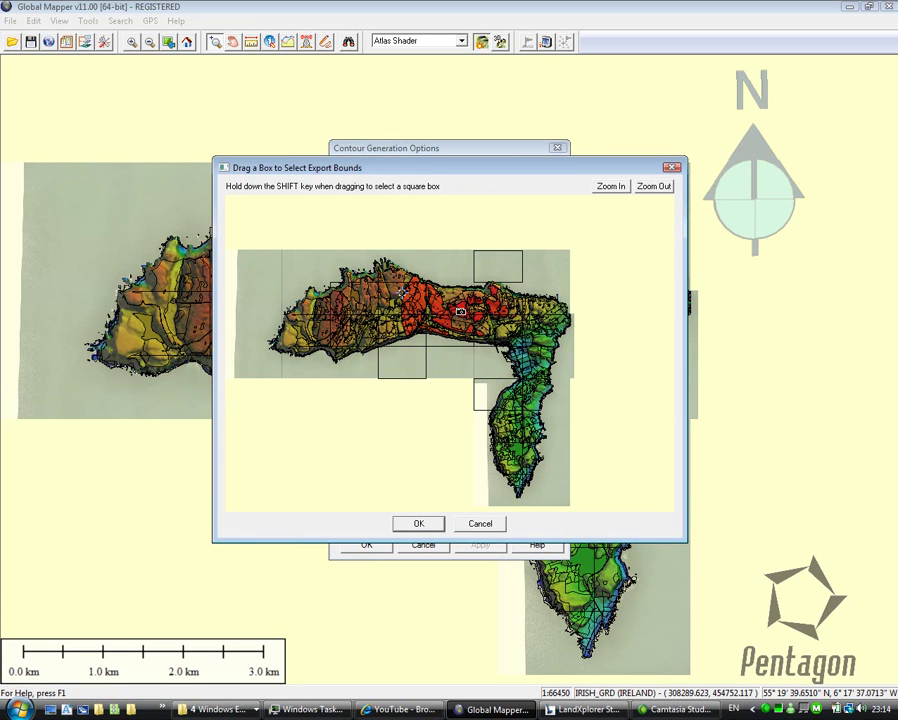
left_click_drag(392, 284, 449, 318)
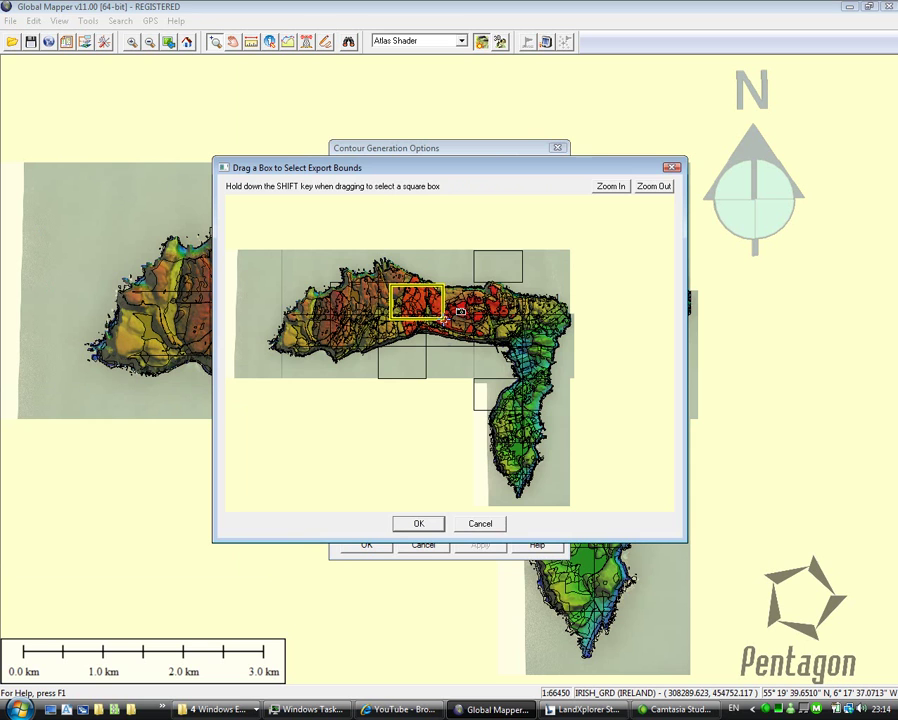
left_click(419, 523)
left_click(369, 547)
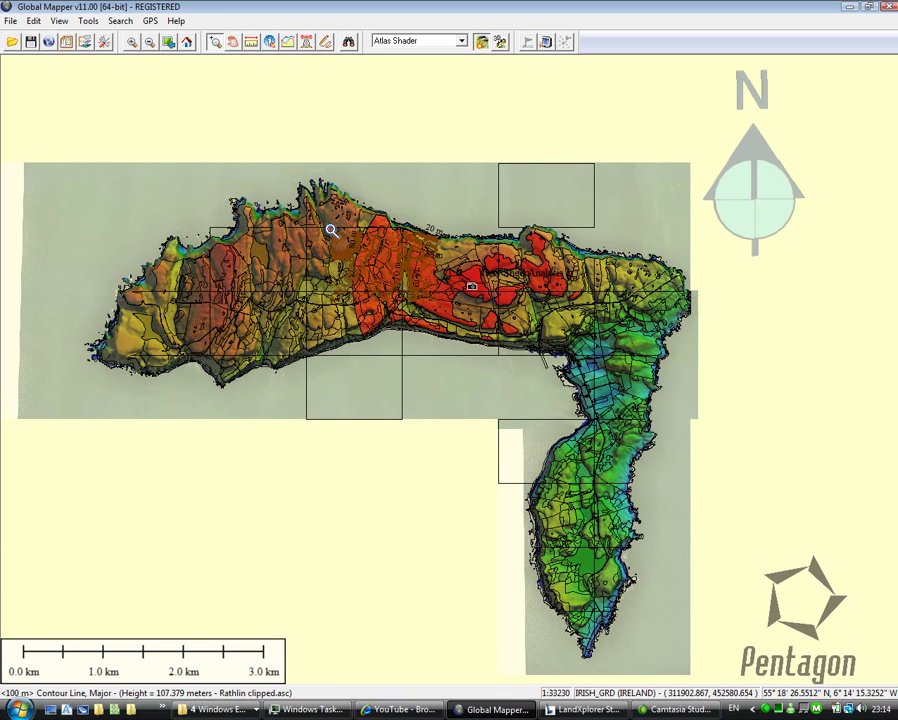
- In the Overlay Control Center, select the overlays down to View Shed Analysis 1 and hide them
scroll(428, 309, "up", 3)
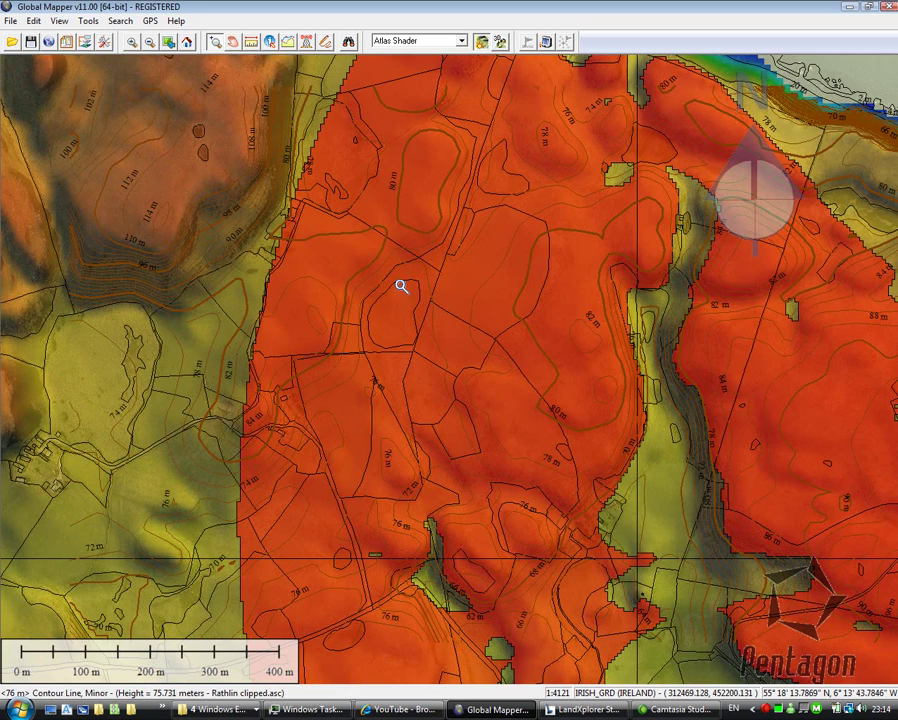
left_click(52, 42)
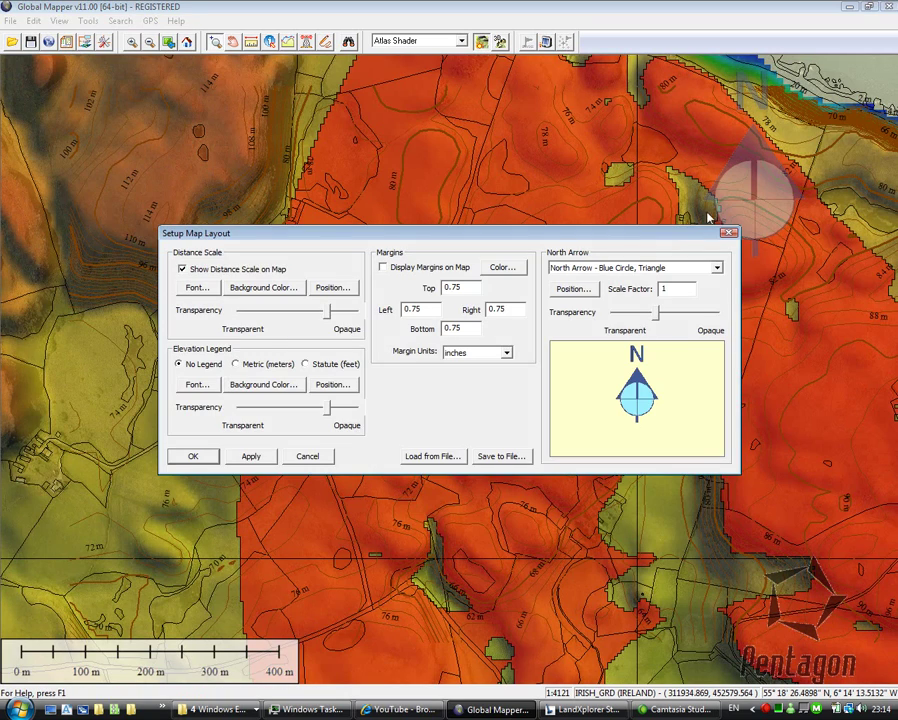
left_click(729, 235)
left_click(85, 44)
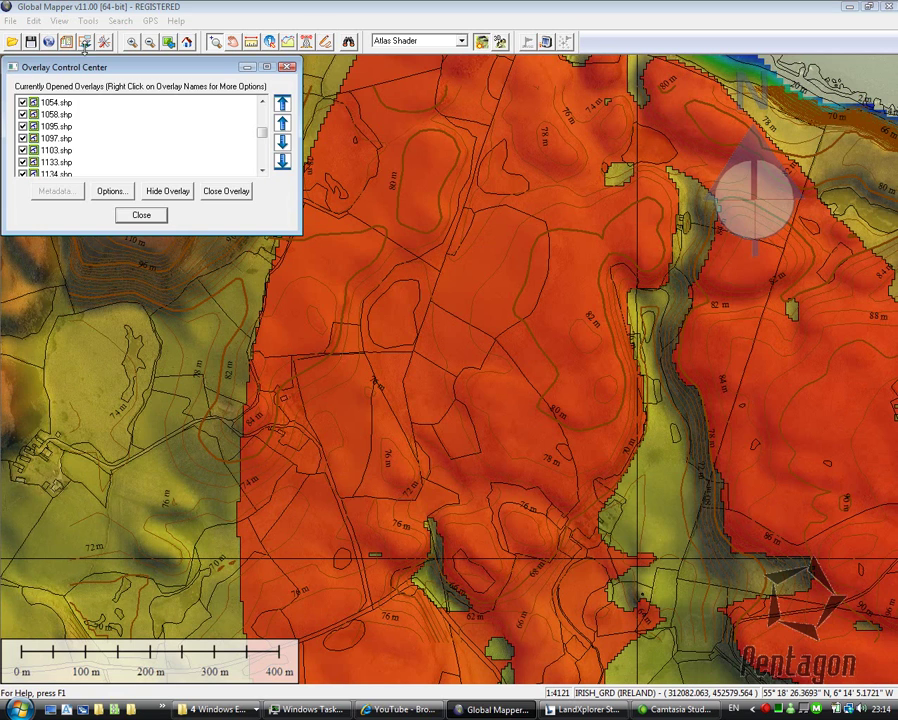
left_click(68, 103)
key("Home")
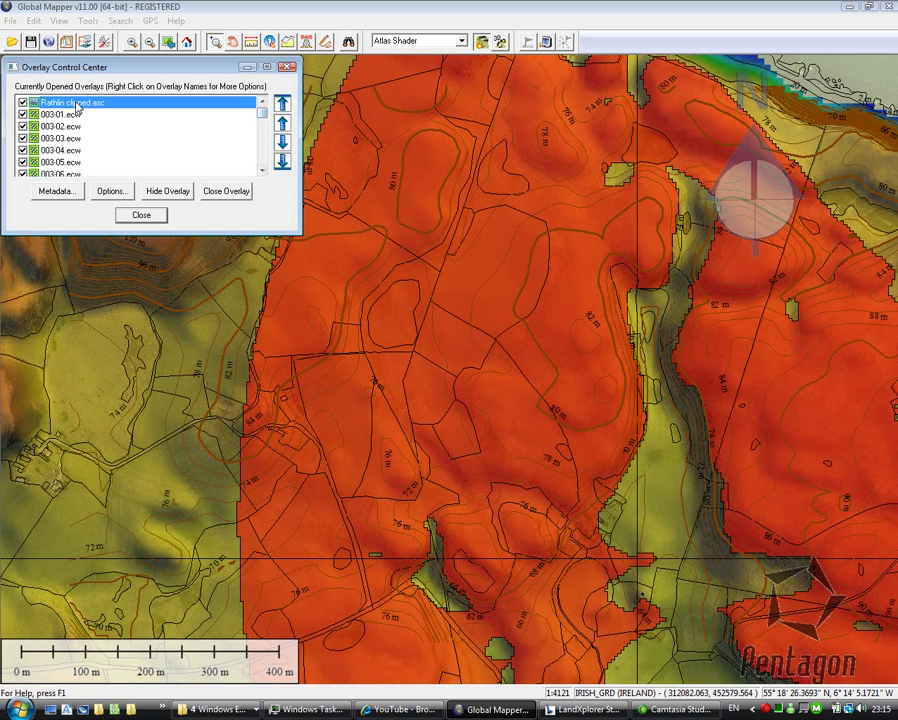
left_click_drag(259, 121, 265, 168)
left_click(72, 152, "shift")
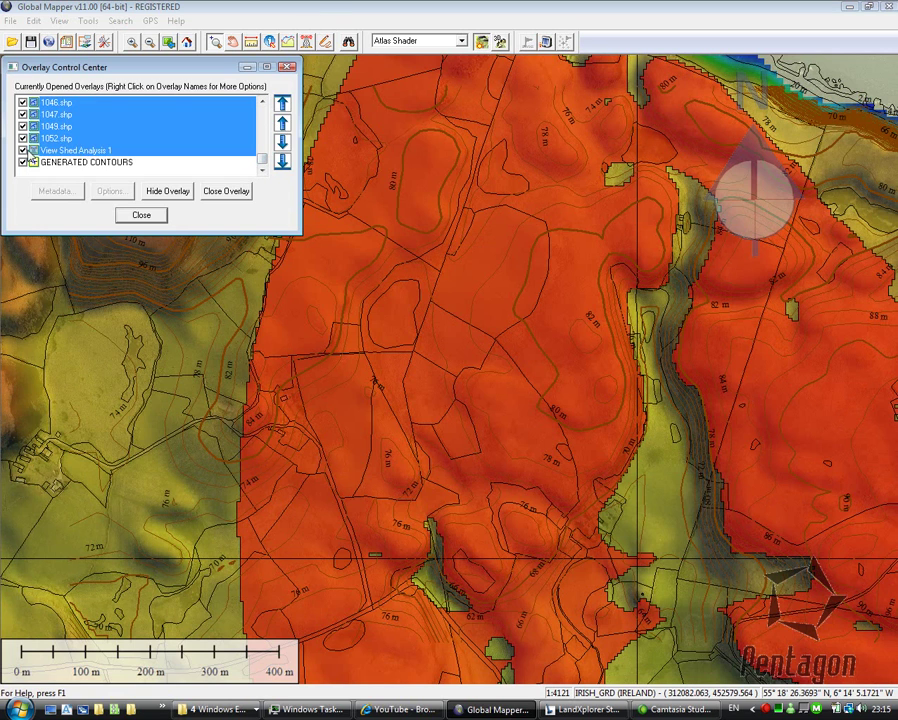
left_click(167, 191)
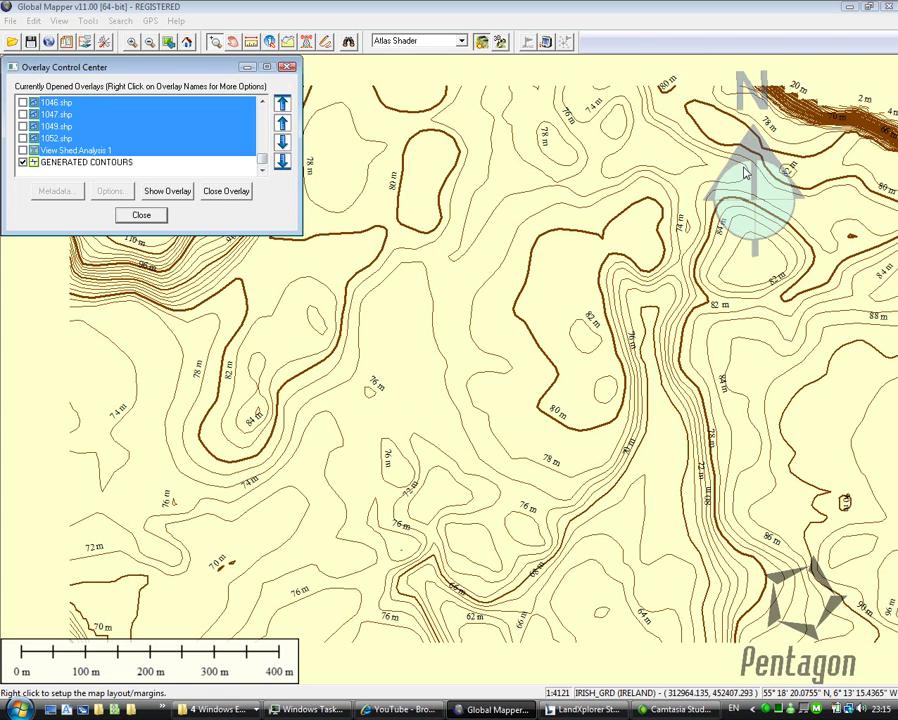
- Hide GENERATED CONTOURS and the other overlays, leaving only View Shed Analysis 1 shown
left_click(22, 150)
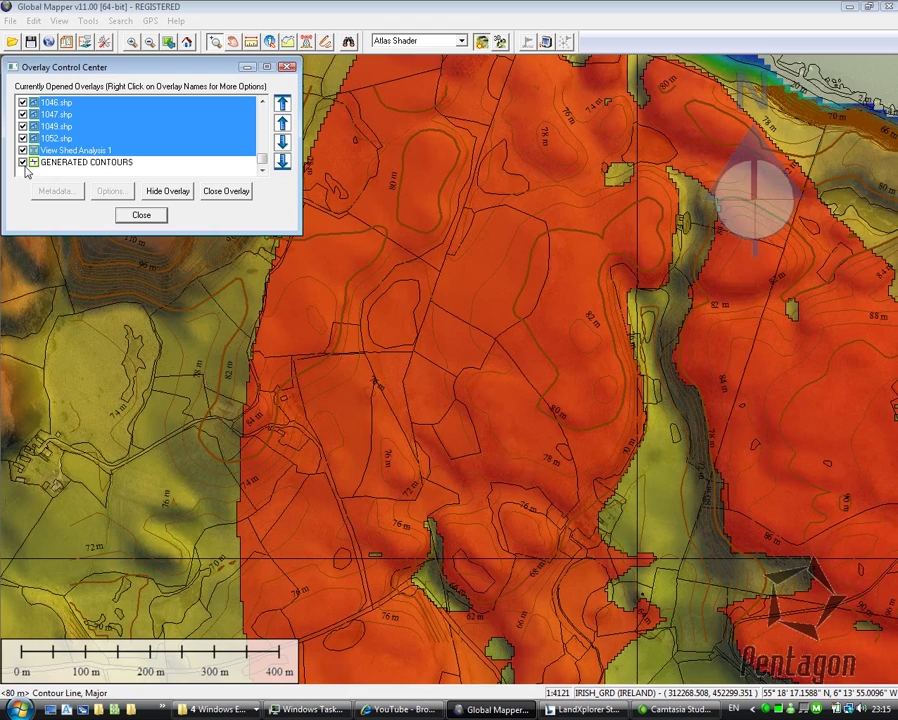
left_click(22, 162)
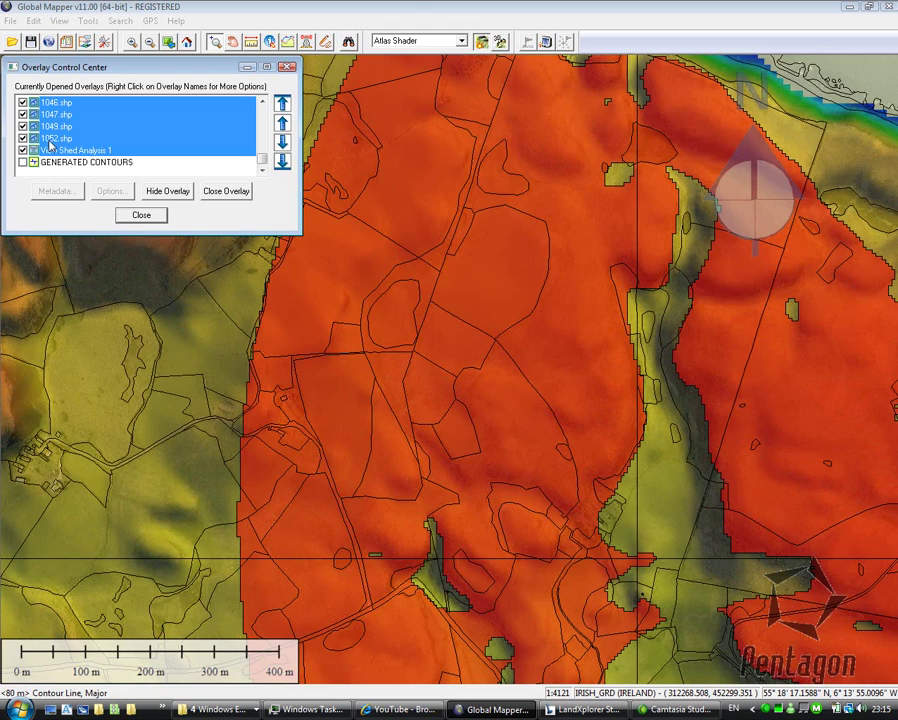
left_click(23, 150)
left_click(48, 152)
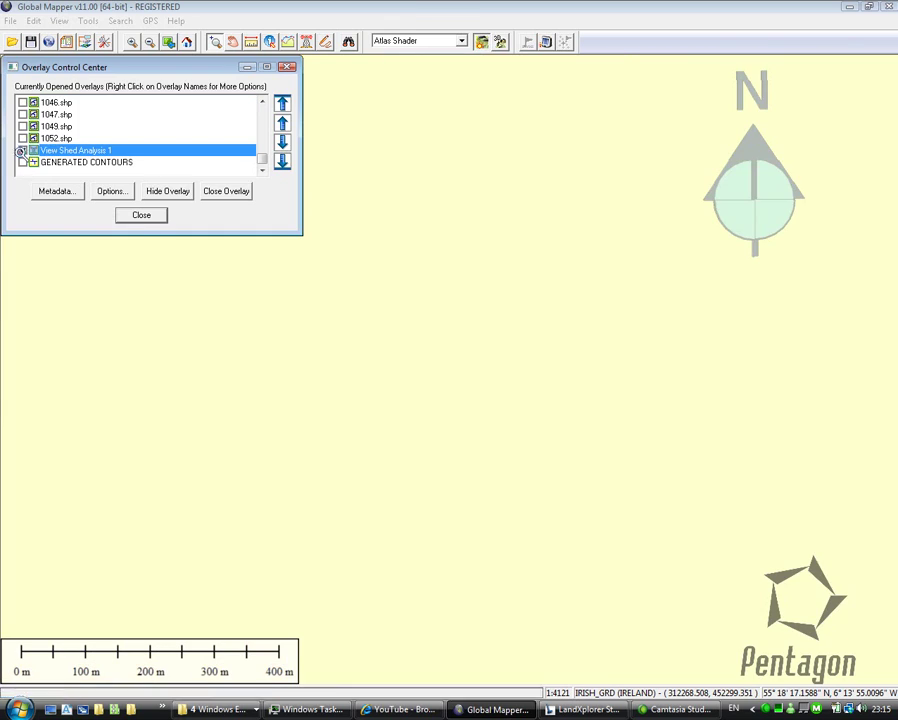
left_click(141, 215)
scroll(519, 360, "down", 2)
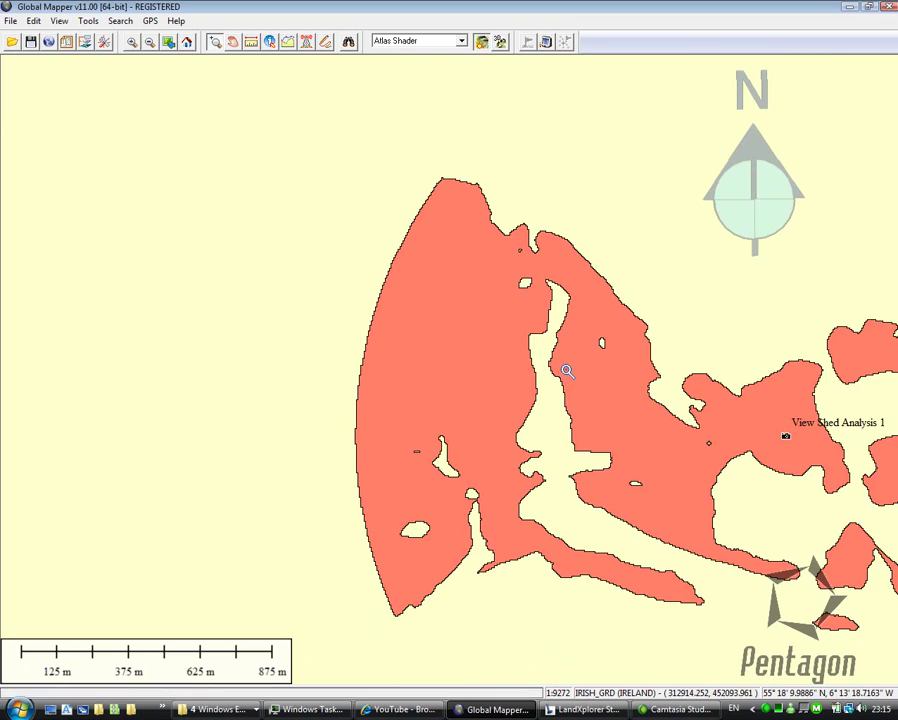
- Check the viewshed polygon's attributes with the Feature Info tool
scroll(300, 170, "down", 1)
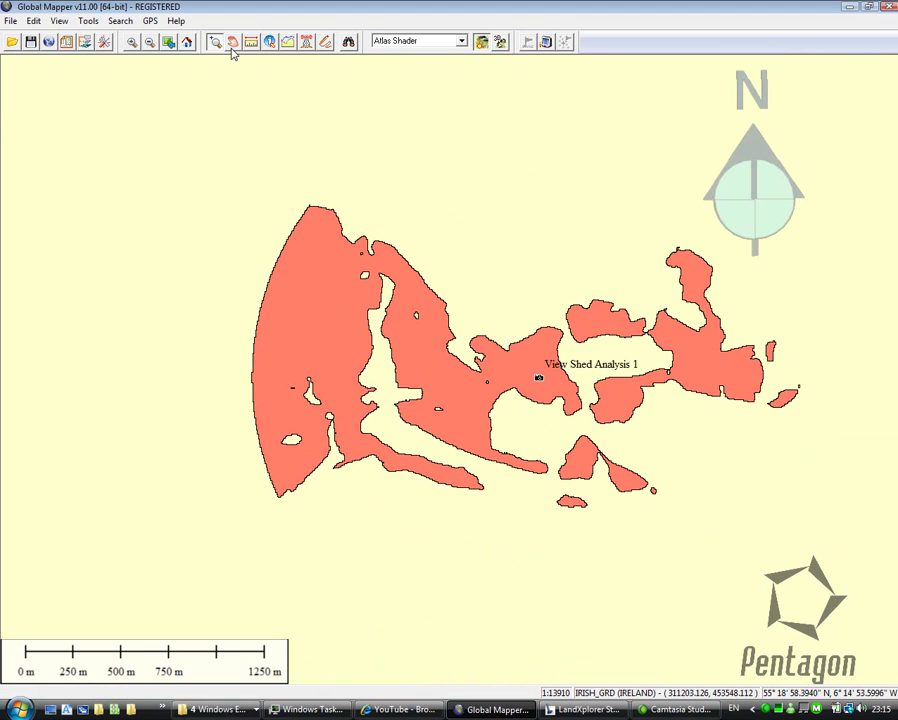
left_click(269, 41)
left_click(400, 330)
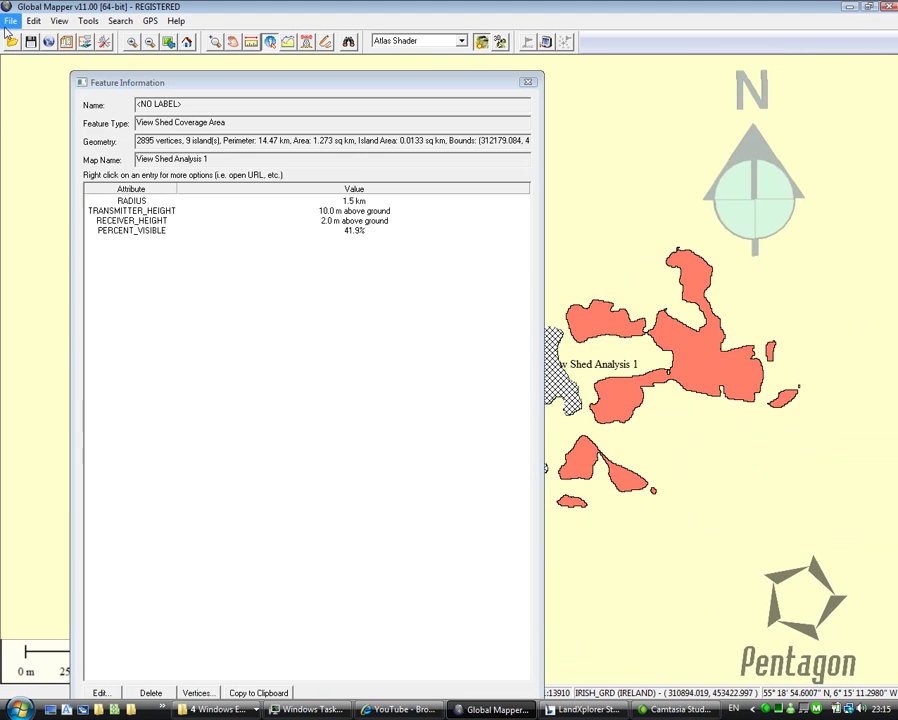
left_click(528, 82)
- Export the vector data as a shapefile named trans on the Desktop
left_click(10, 20)
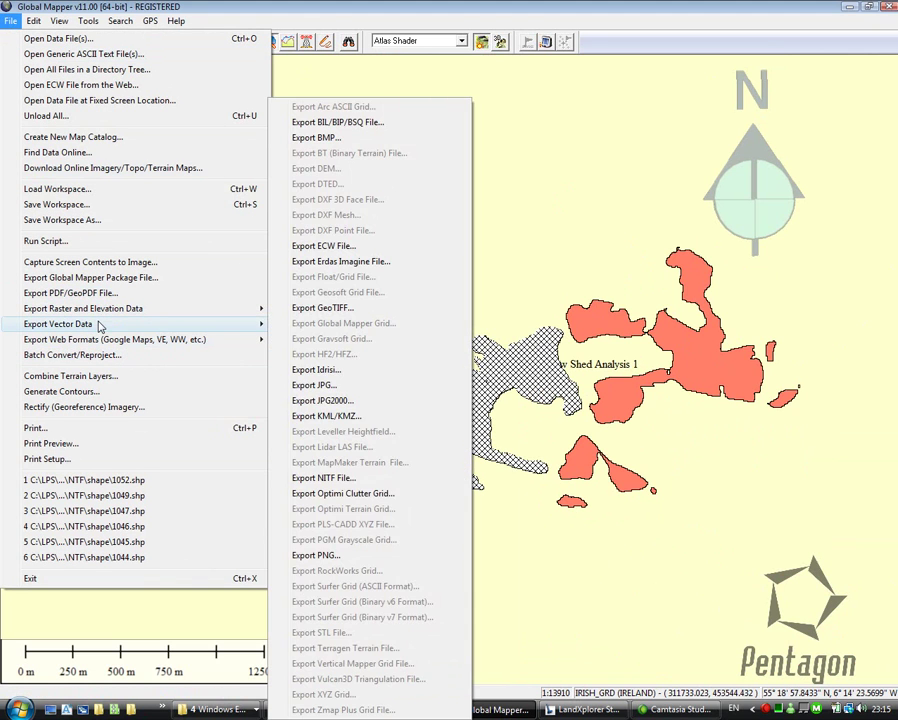
mouse_move(100, 326)
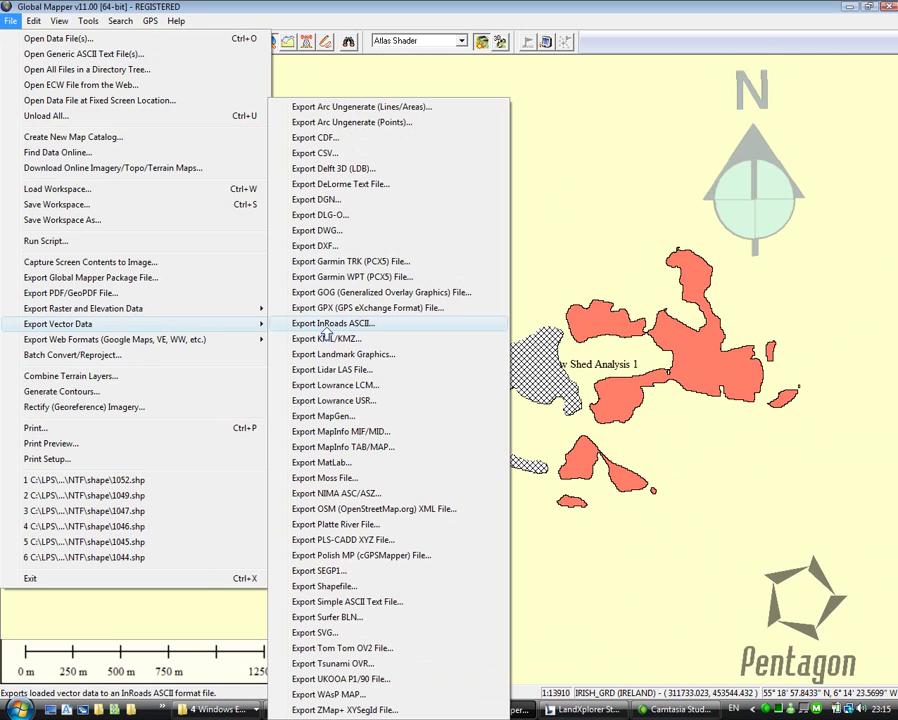
left_click(330, 586)
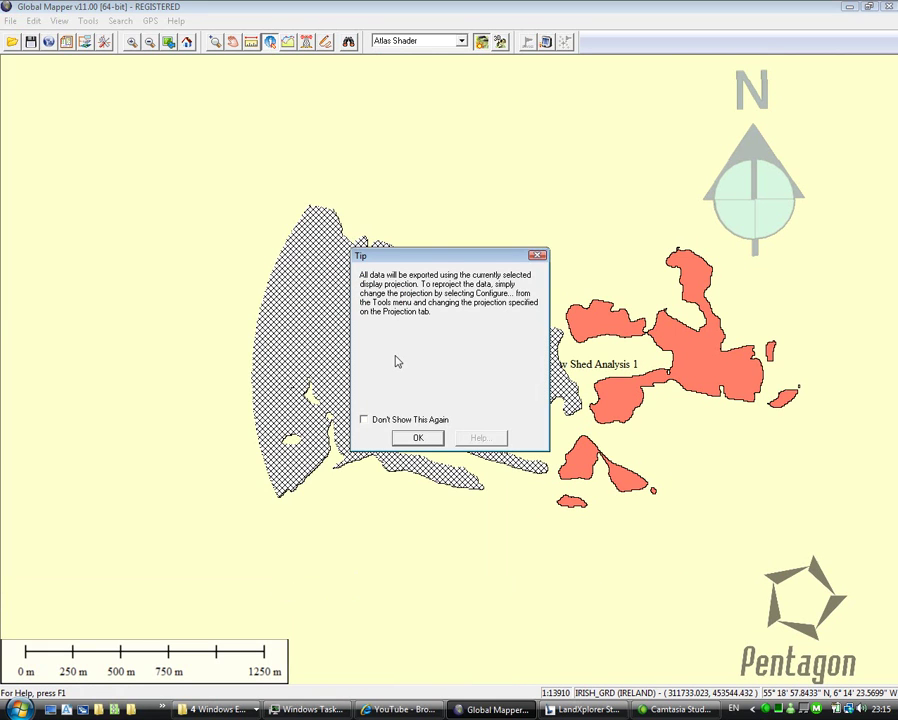
left_click(418, 438)
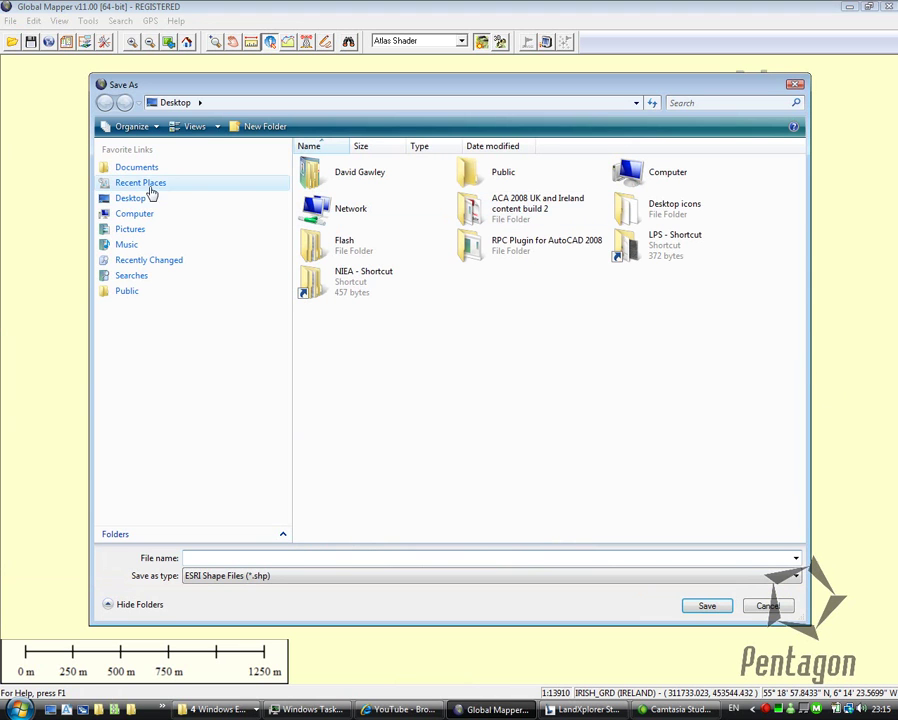
left_click(200, 559)
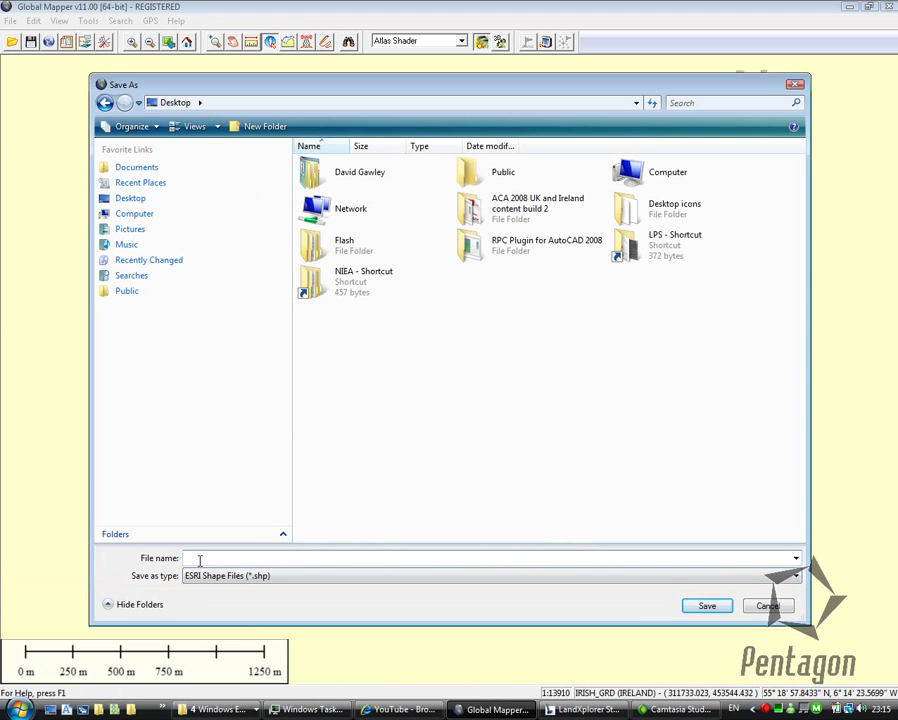
type("trans")
key("Return")
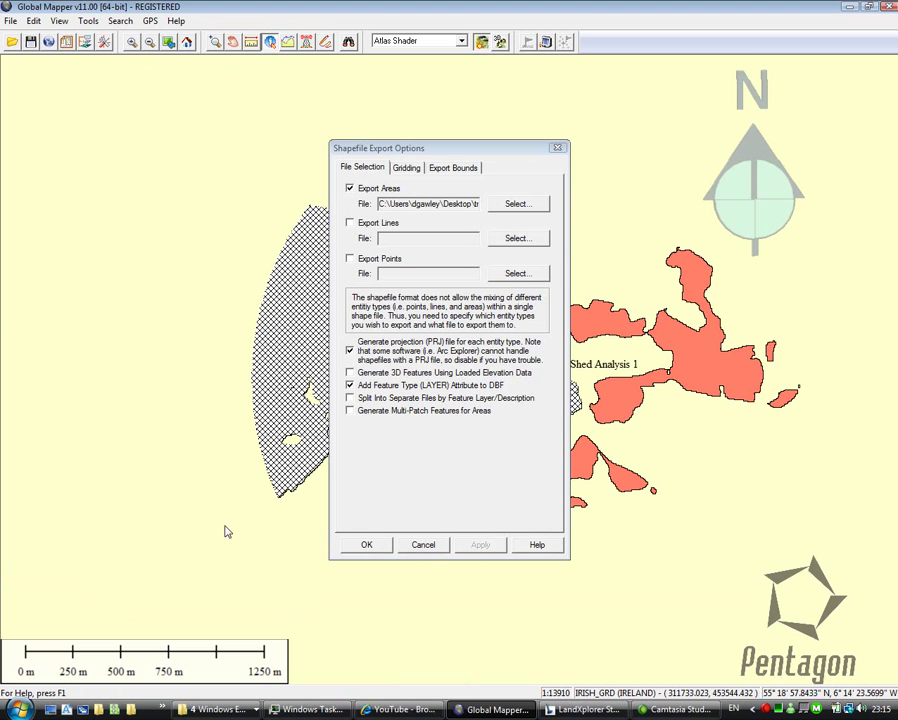
left_click(368, 545)
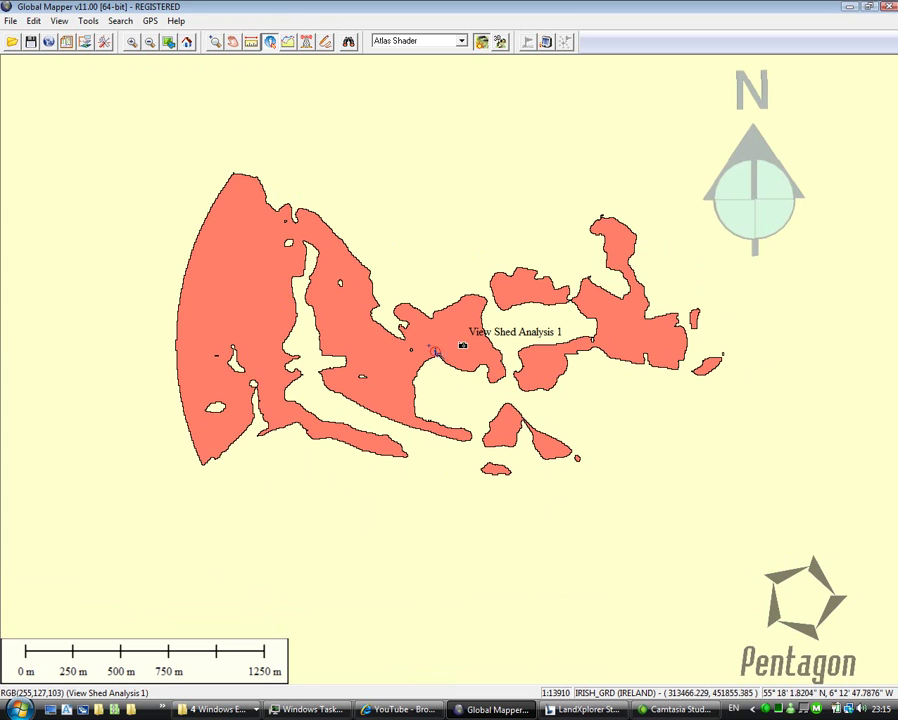
- Start a Google Maps tiles export with the map name Sample
left_click(11, 20)
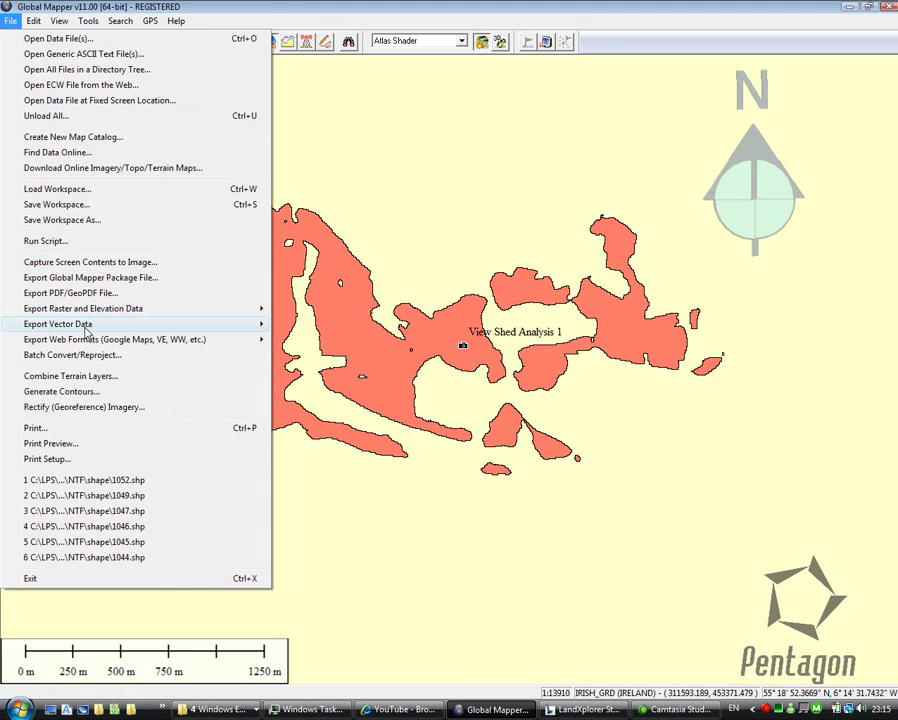
mouse_move(88, 341)
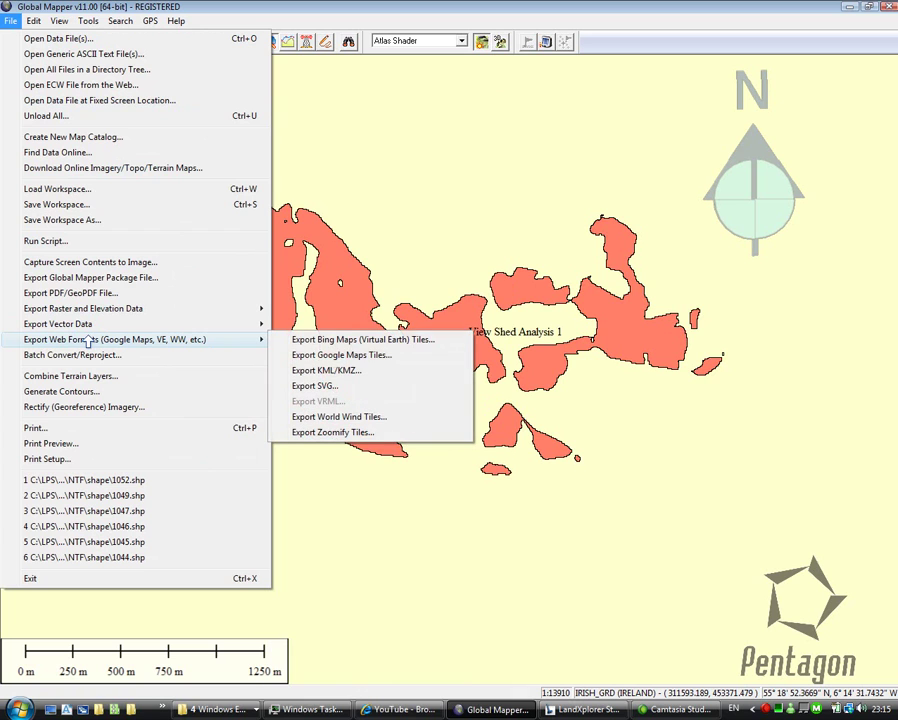
left_click(326, 356)
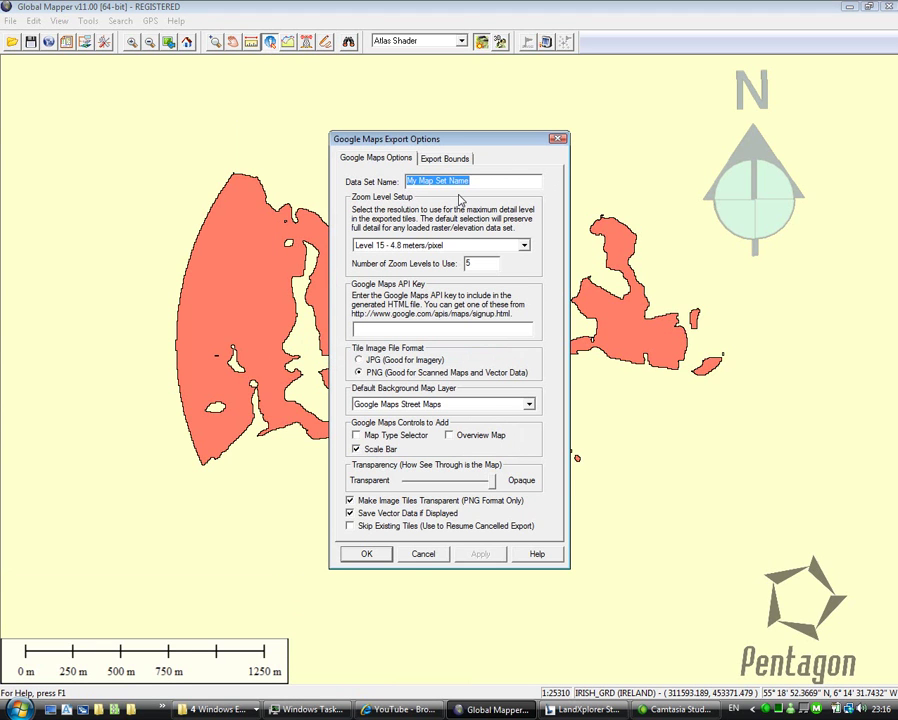
type("Sample")
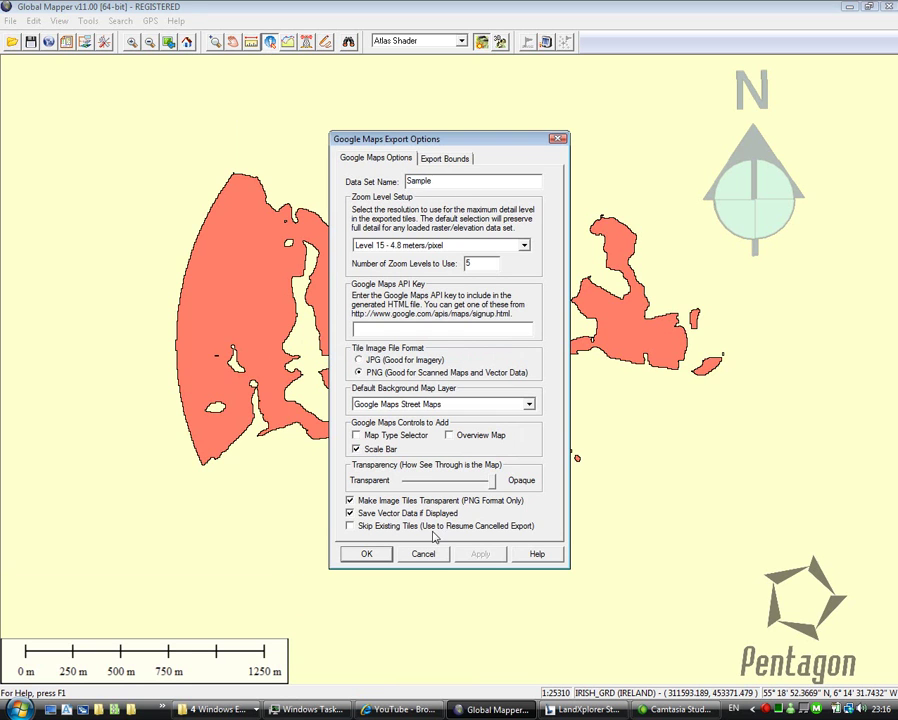
left_click(375, 556)
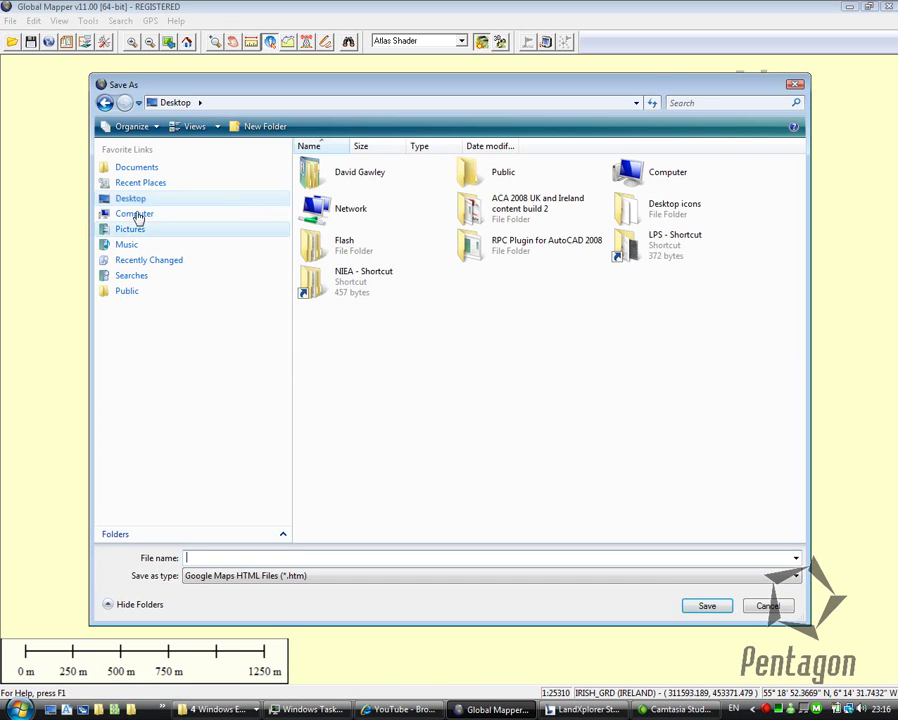
- Create a new folder named trans on the Desktop and open it
right_click(358, 411)
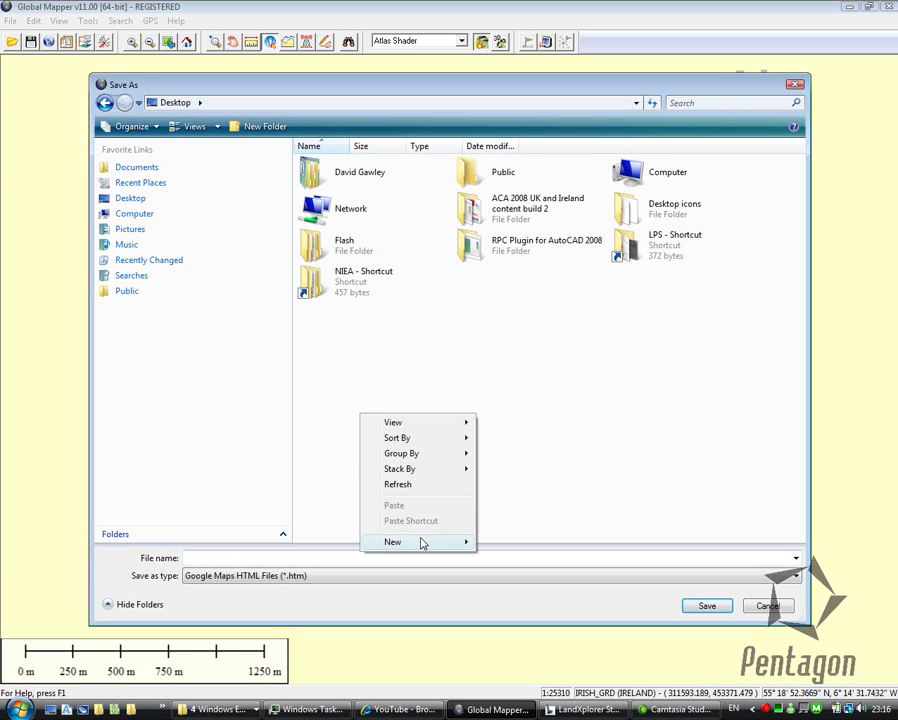
mouse_move(450, 541)
left_click(500, 286)
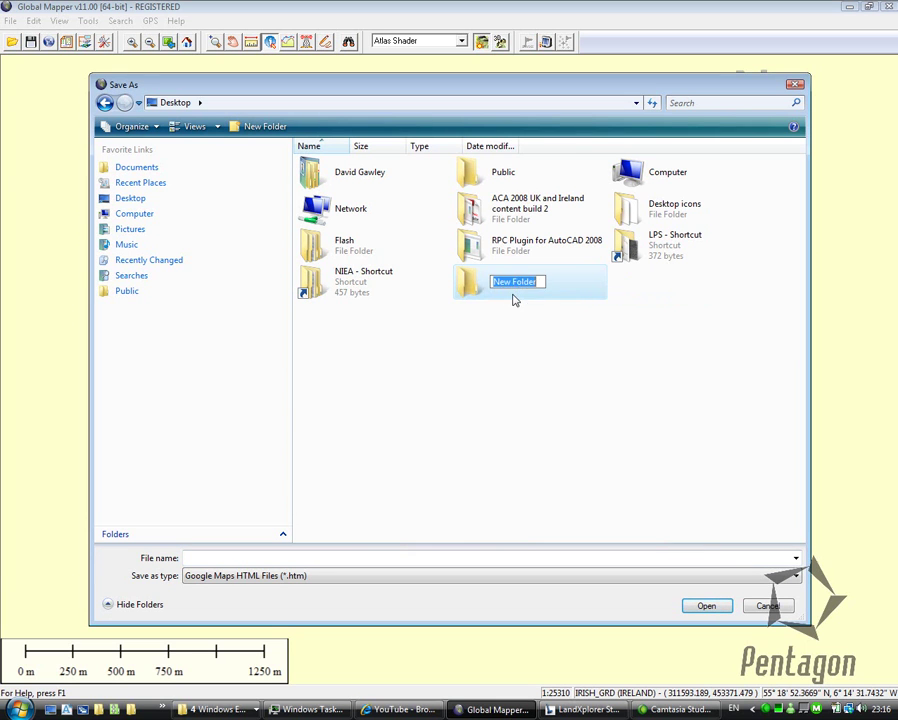
type("trans")
key("Return")
double_click(470, 284)
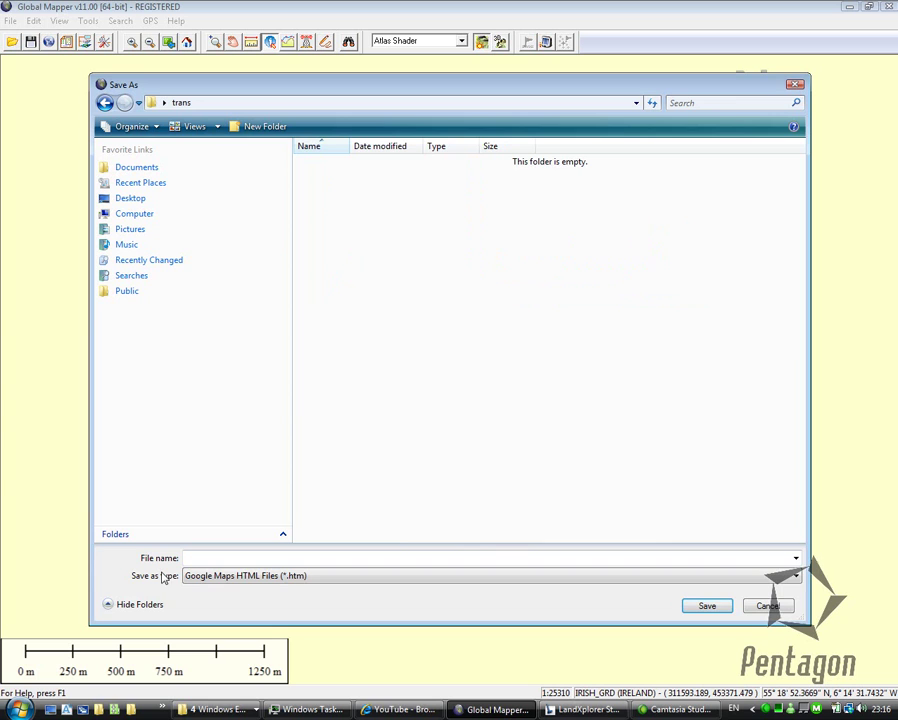
- Save the tiles as trans in that folder and open the result in the web browser
left_click(192, 557)
type("tran")
key("Down")
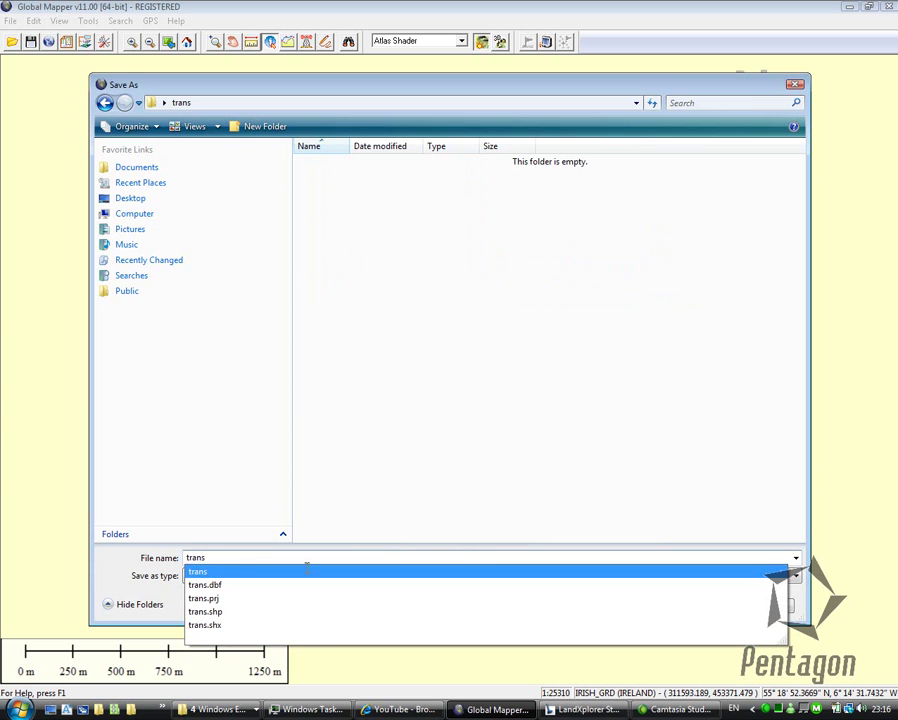
key("Return")
left_click(703, 610)
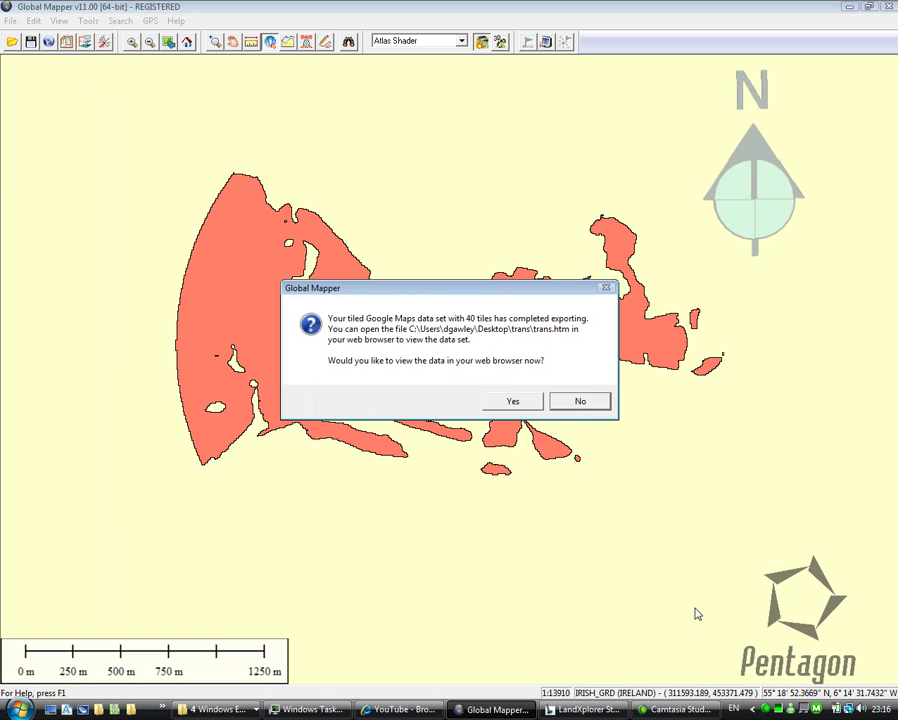
left_click(516, 401)
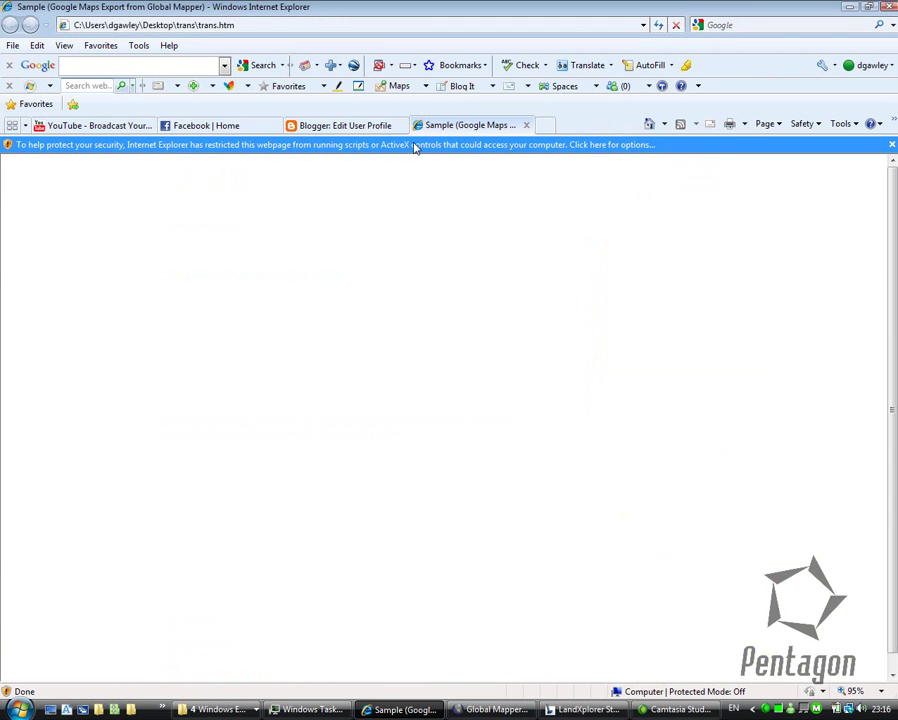
- Allow the page's blocked active content so the Google map loads
left_click(414, 145)
left_click(450, 155)
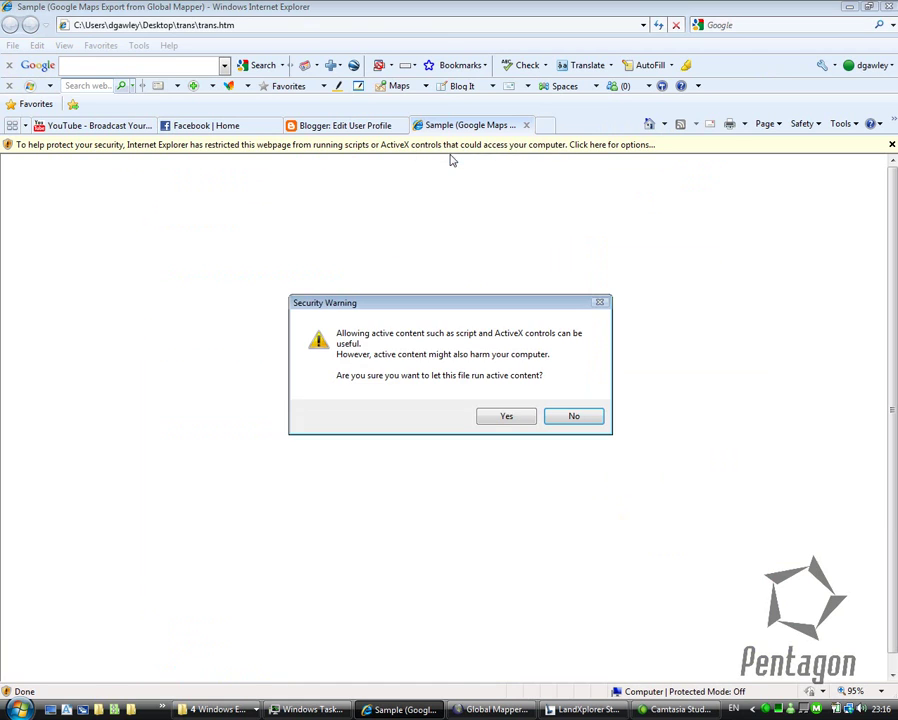
left_click(507, 412)
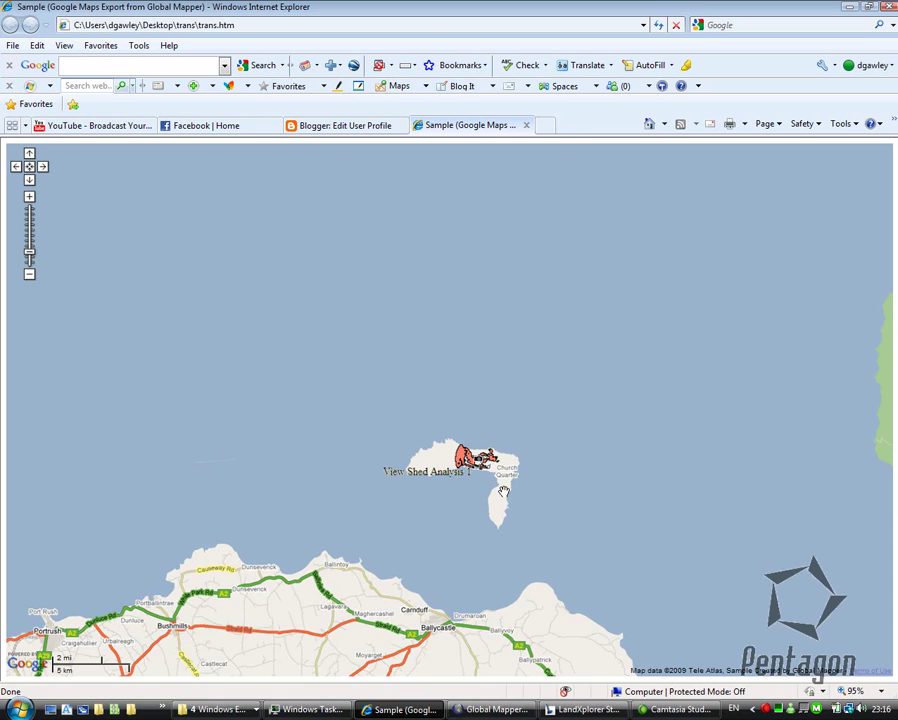
- Pan and zoom around Rathlin Island to inspect the viewshed overlay, then minimise Internet Explorer
left_click_drag(503, 492, 444, 448)
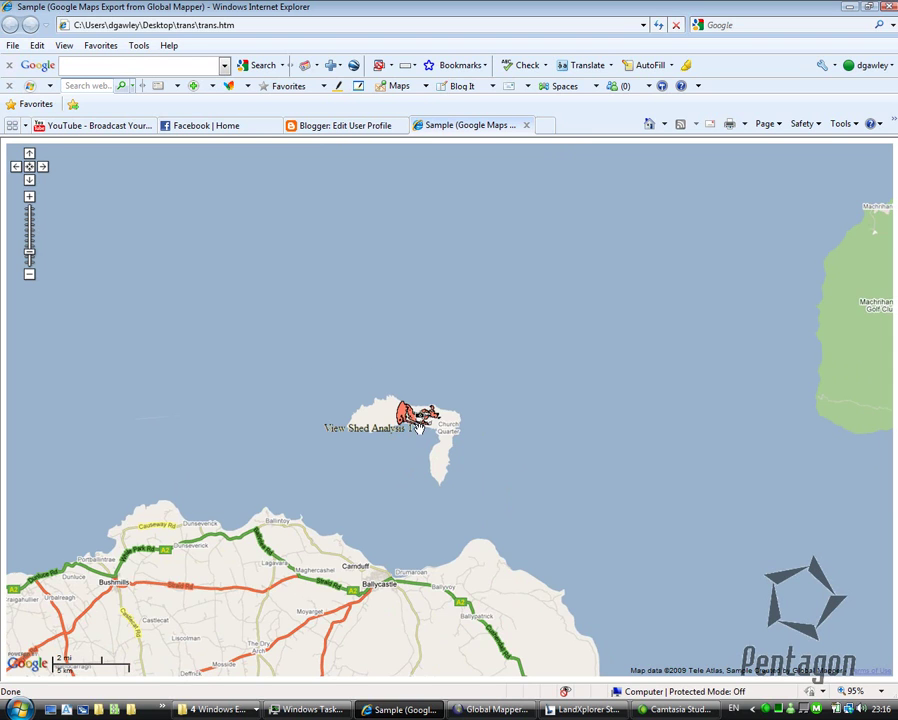
scroll(418, 425, "up", 1)
scroll(424, 428, "up", 1)
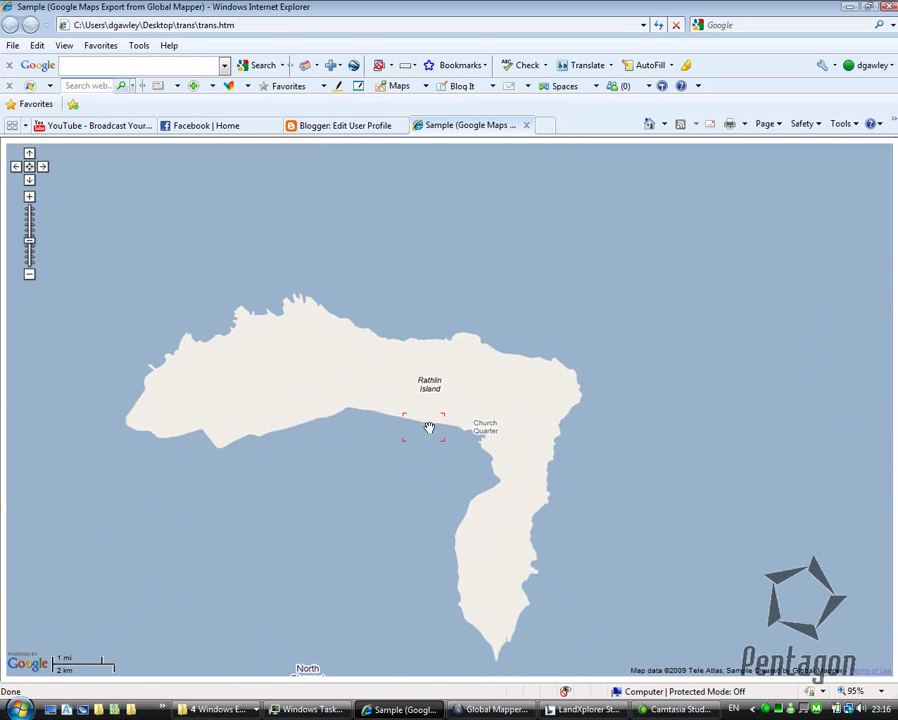
scroll(428, 427, "up", 1)
scroll(412, 378, "up", 1)
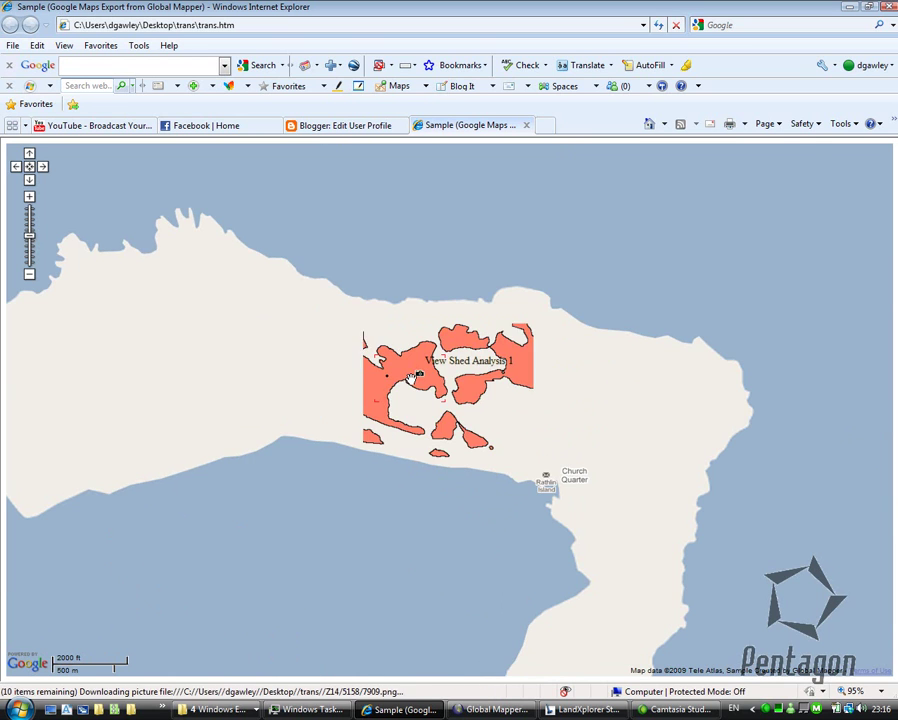
scroll(411, 379, "up", 1)
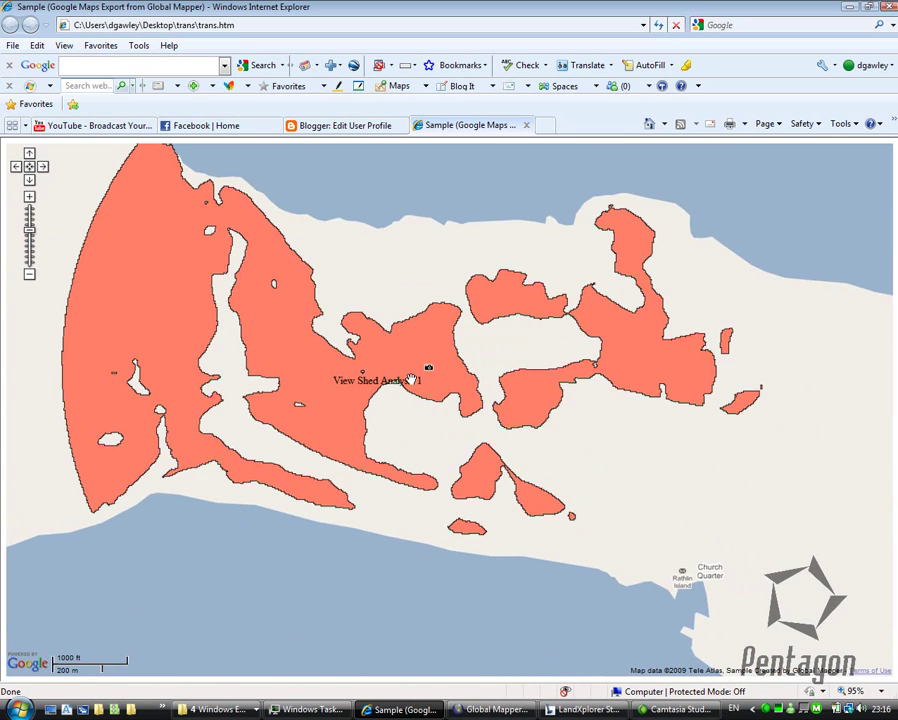
scroll(411, 379, "up", 1)
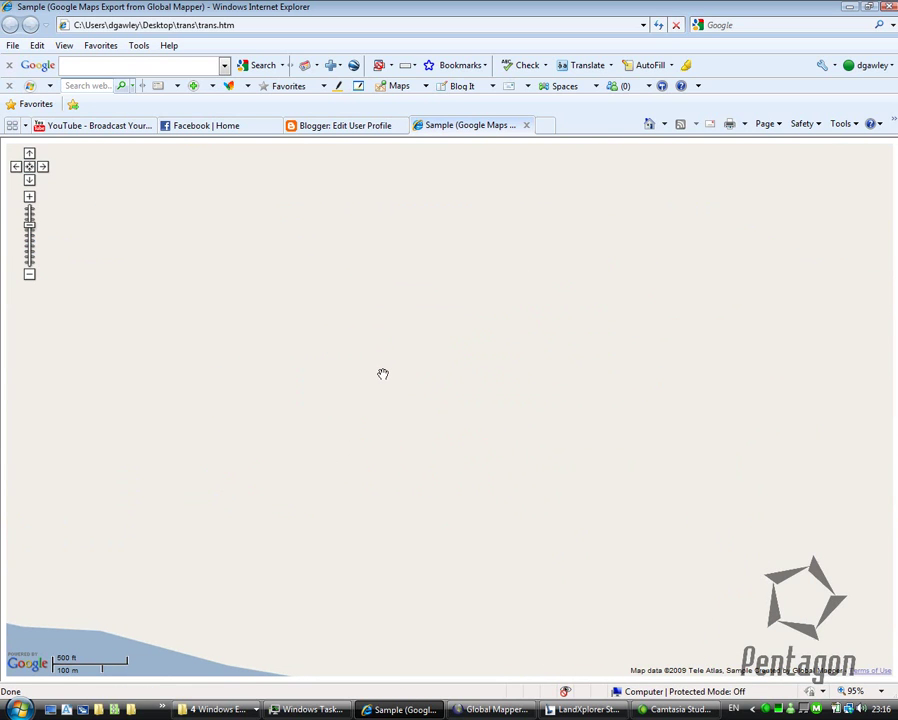
scroll(383, 374, "down", 1)
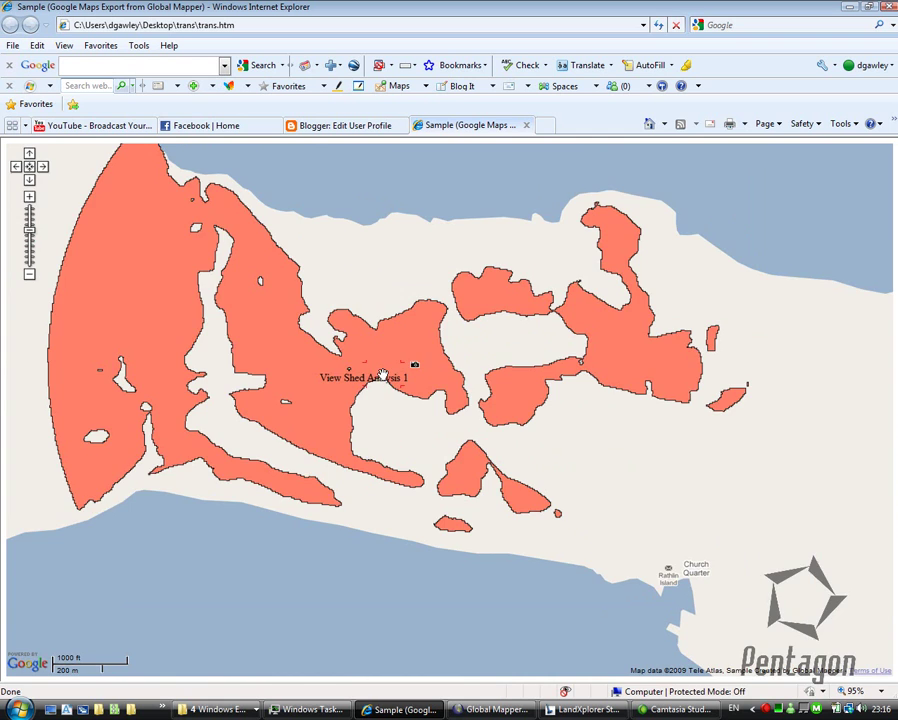
scroll(382, 373, "down", 1)
scroll(383, 373, "down", 1)
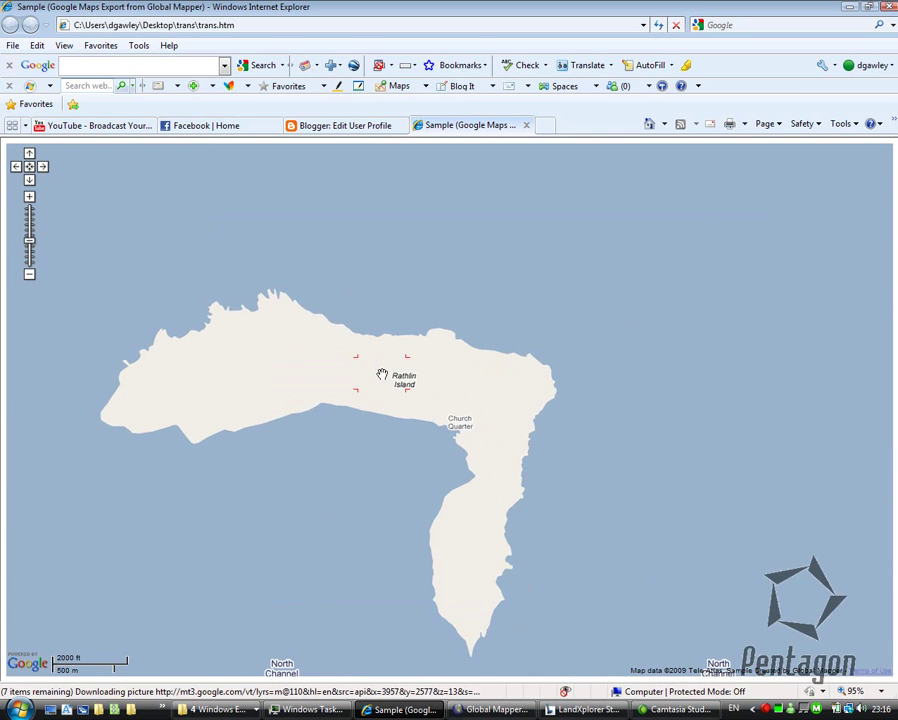
left_click(847, 7)
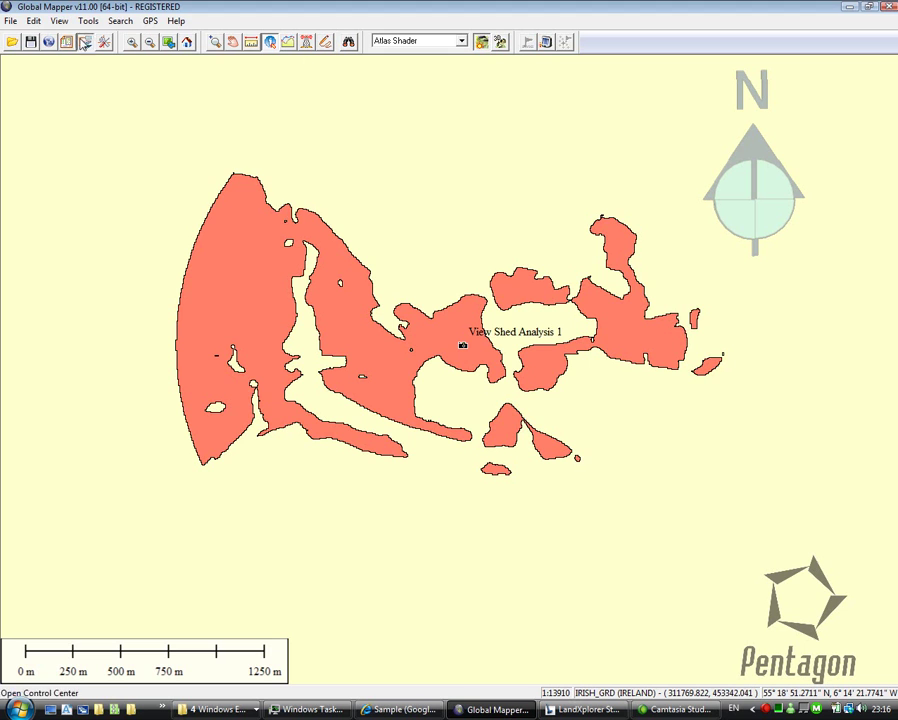
- Select all overlays in the Overlay Control Center and turn them all back on
left_click(84, 42)
left_click(48, 166)
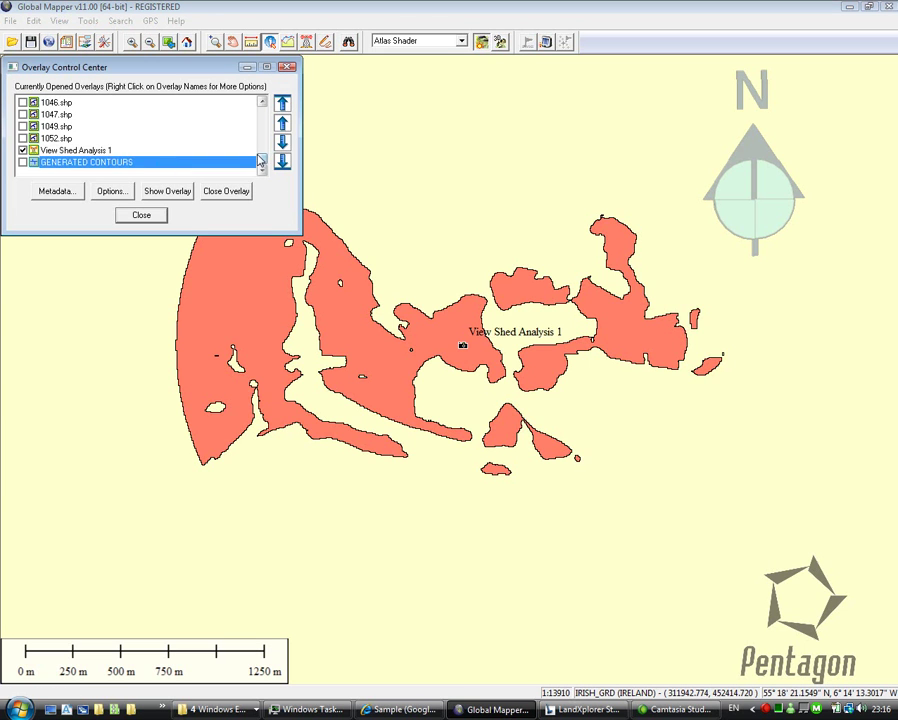
scroll(100, 135, "up", 10)
left_click(24, 106, "shift")
left_click(23, 114)
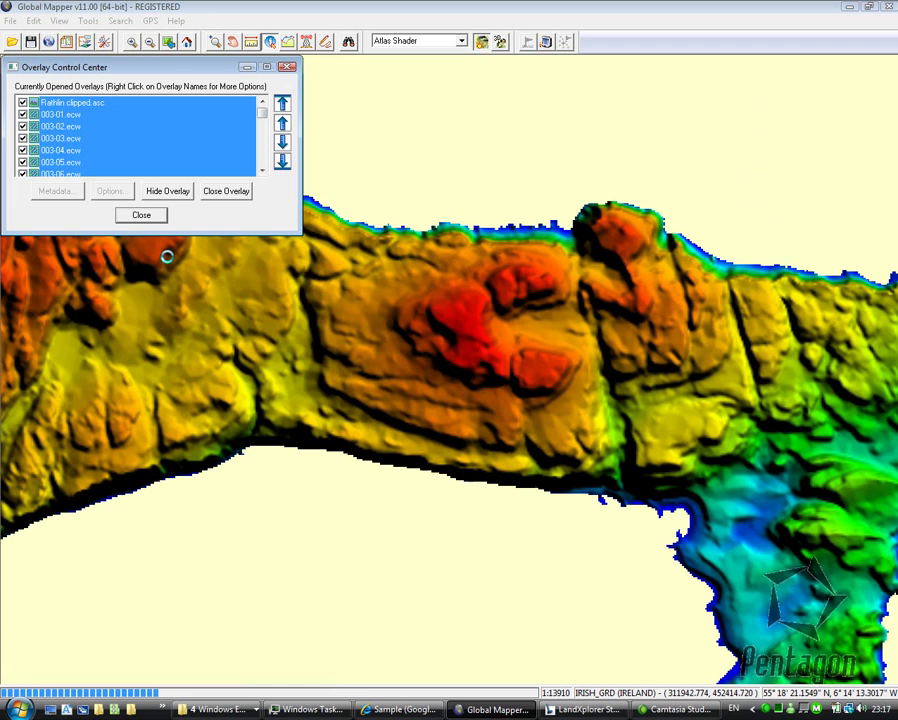
left_click(141, 215)
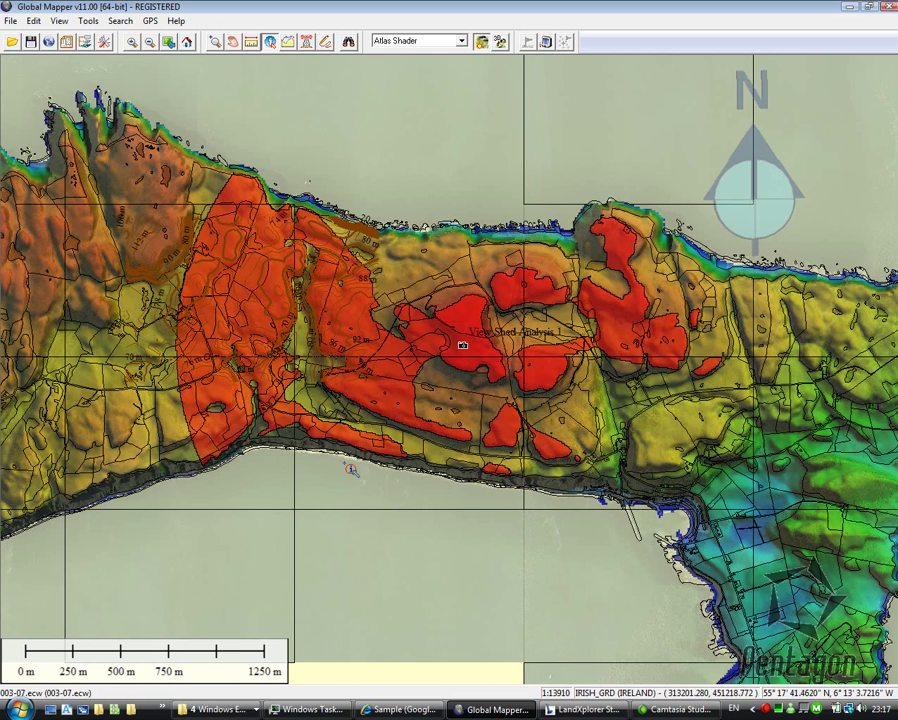
- Preview the terrain in the 3D View, rotating it once before closing
left_click(482, 41)
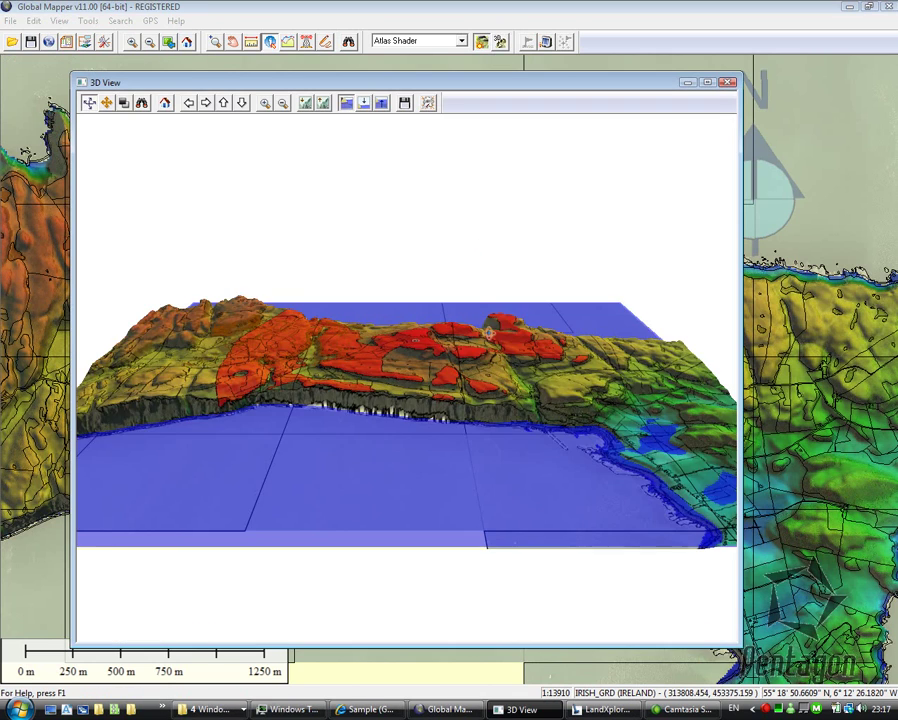
left_click_drag(484, 237, 573, 254)
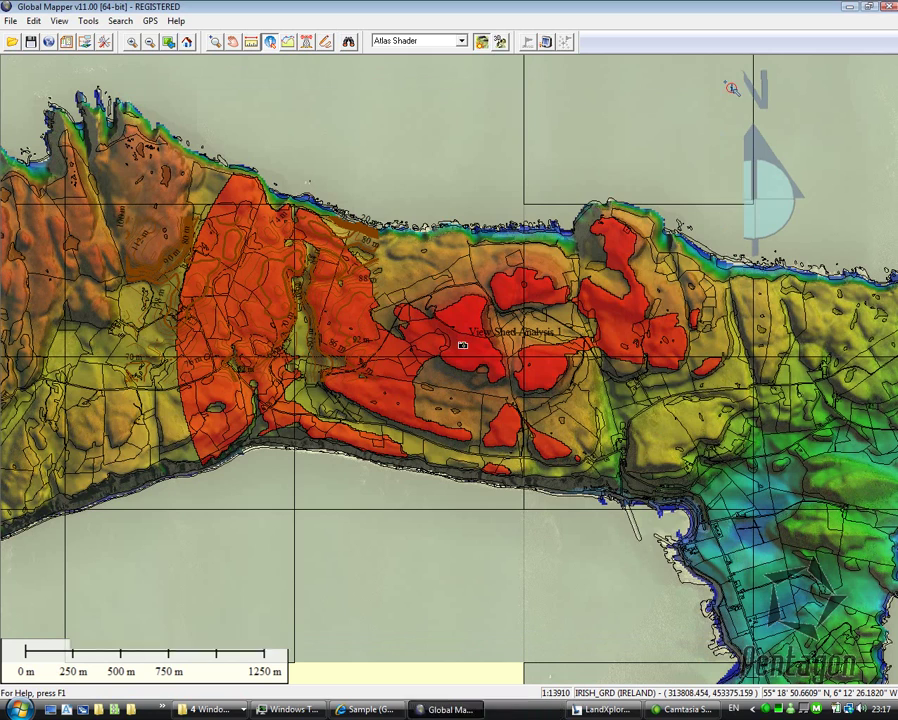
left_click(729, 82)
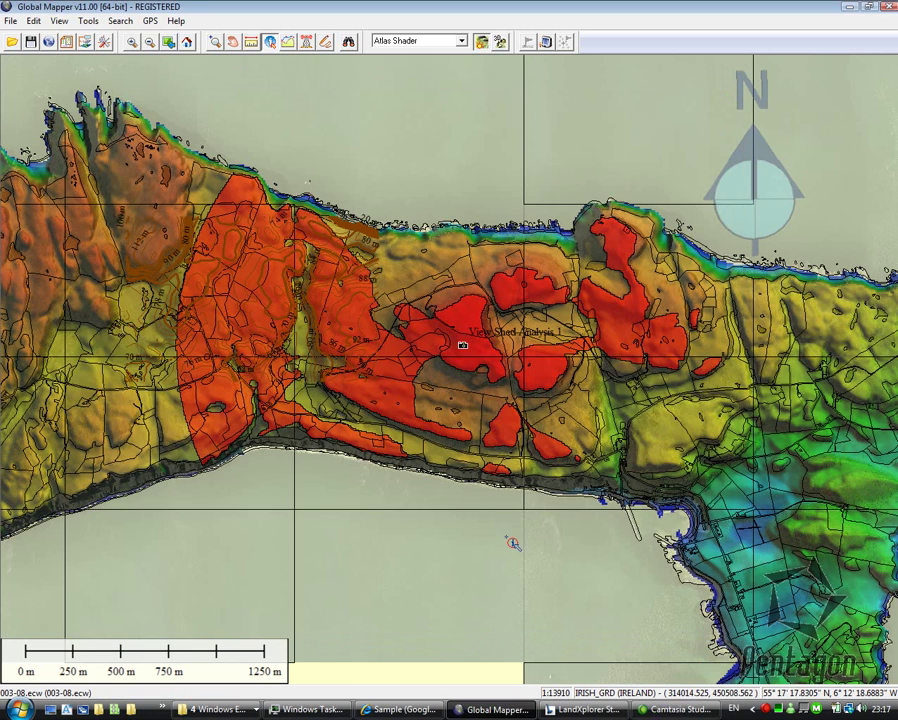
- In LandXplorer, list scene objects by Type and untick the Vegetation and Parcels layers
left_click(590, 710)
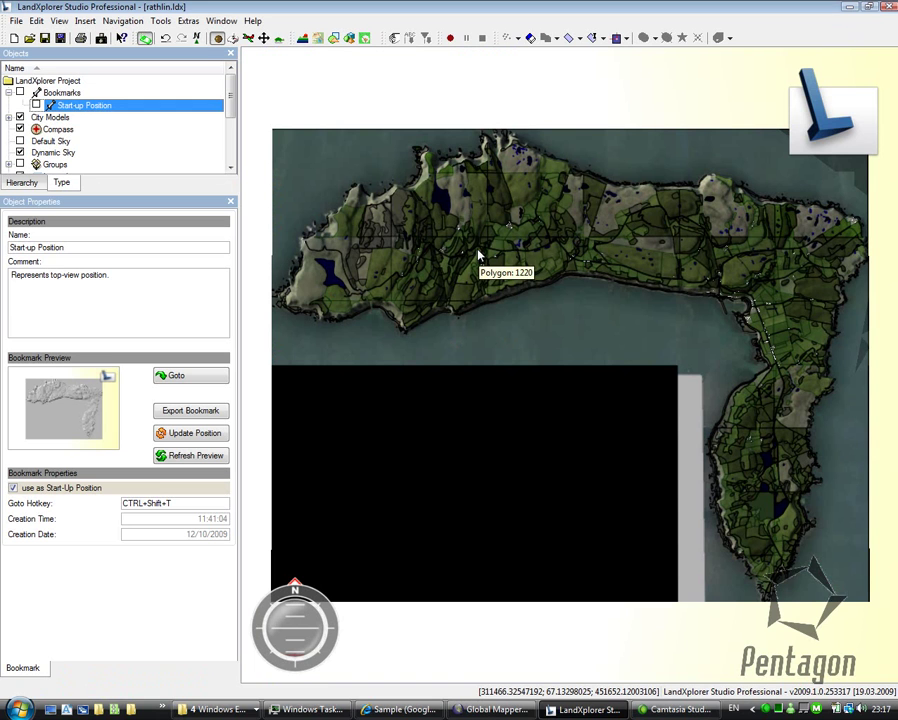
left_click_drag(626, 381, 654, 242)
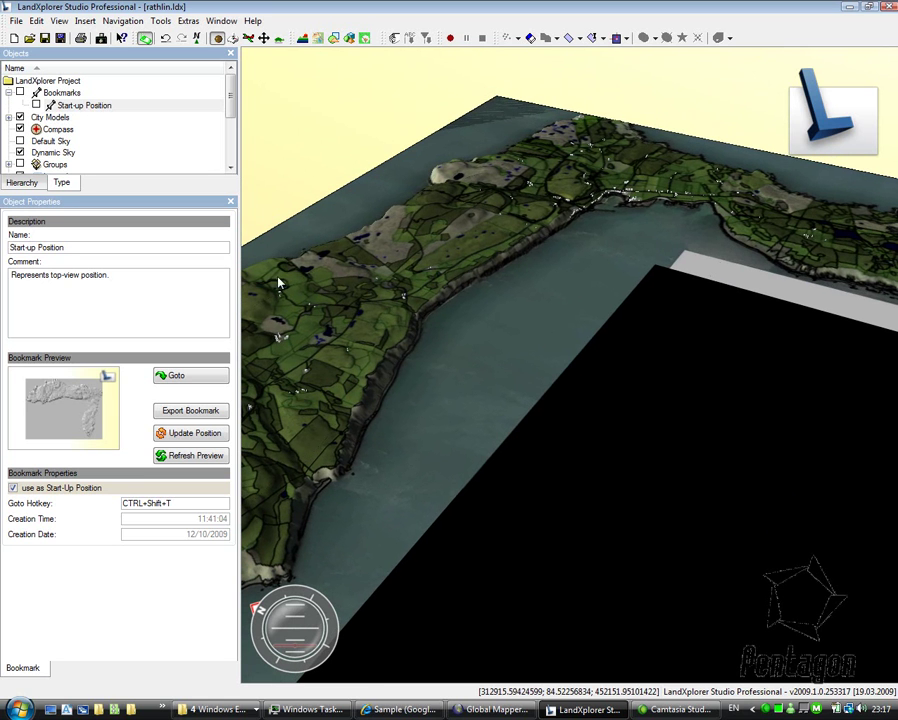
left_click(62, 182)
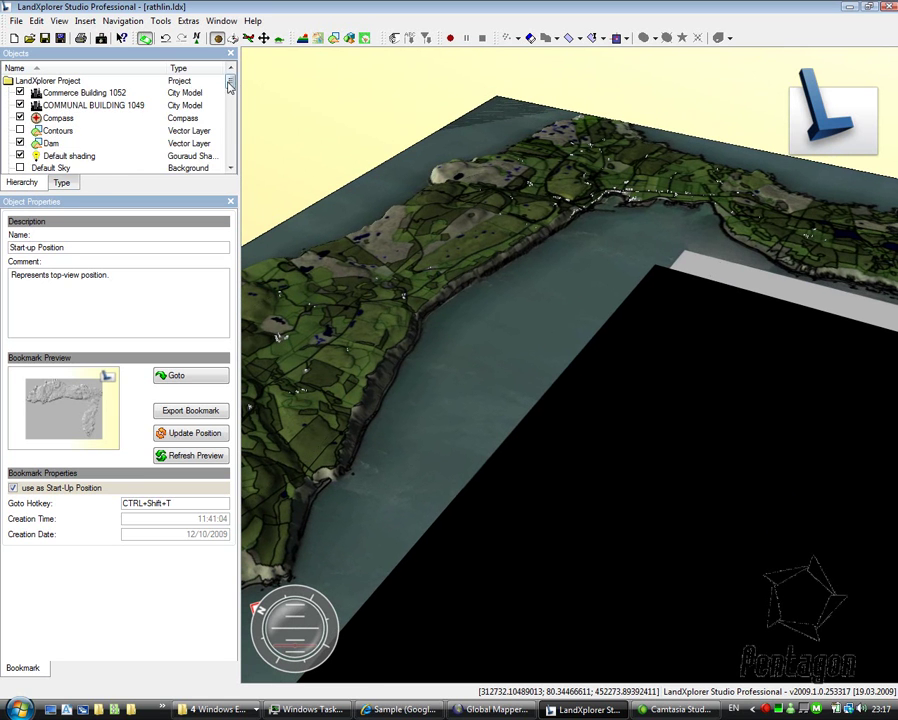
left_click_drag(229, 86, 221, 175)
left_click(55, 156)
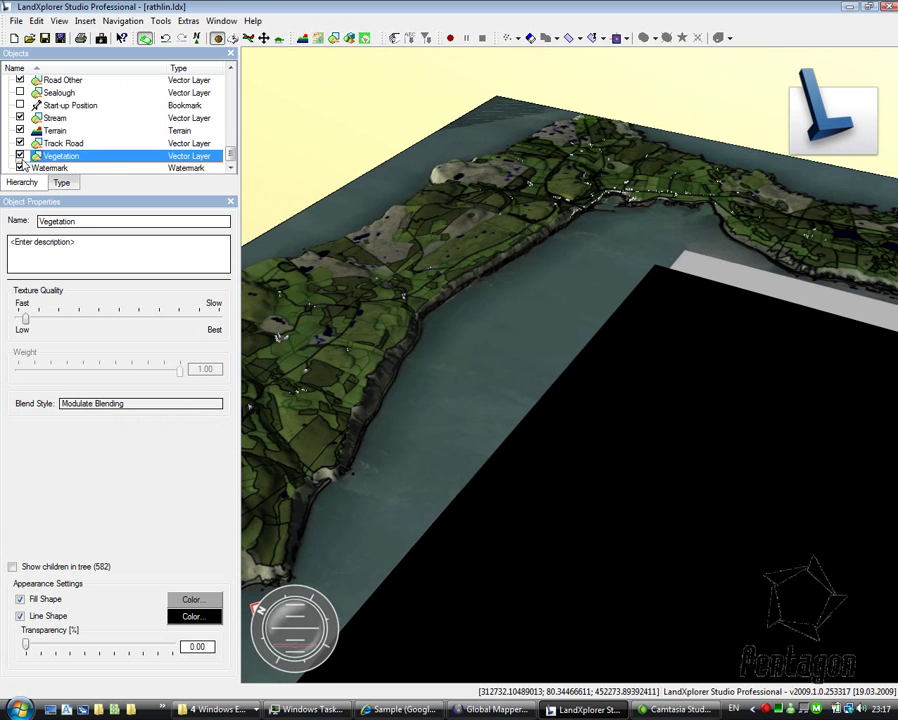
left_click(20, 156)
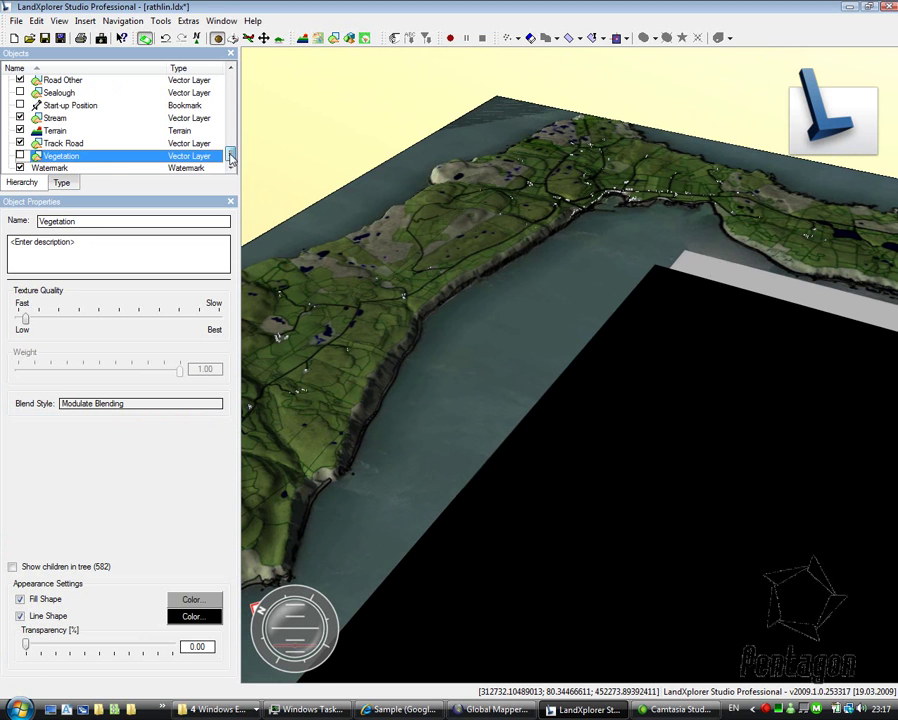
scroll(98, 128, "up", 3)
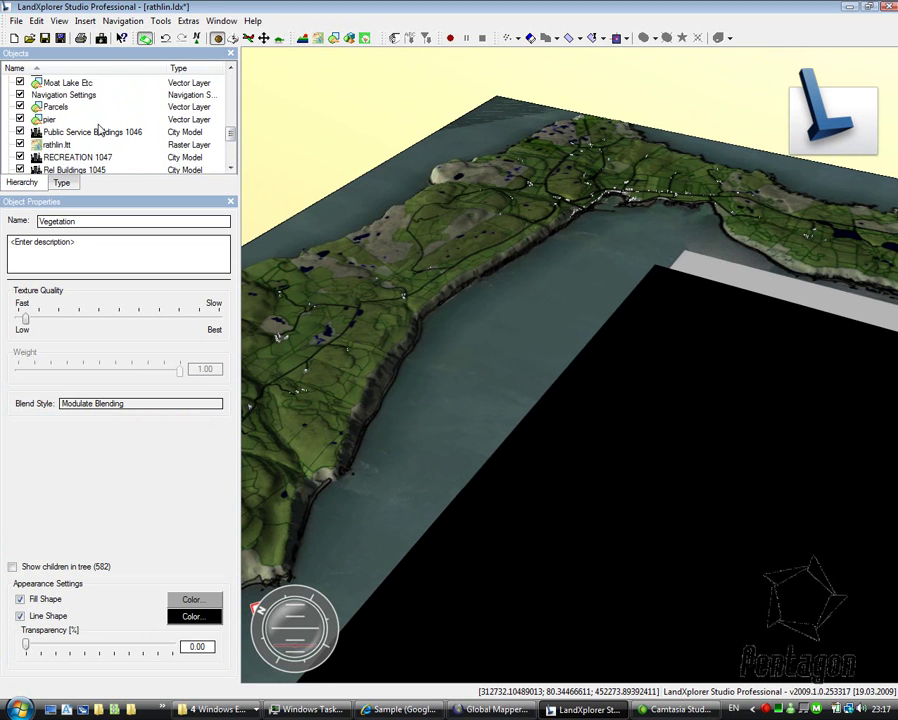
left_click(20, 106)
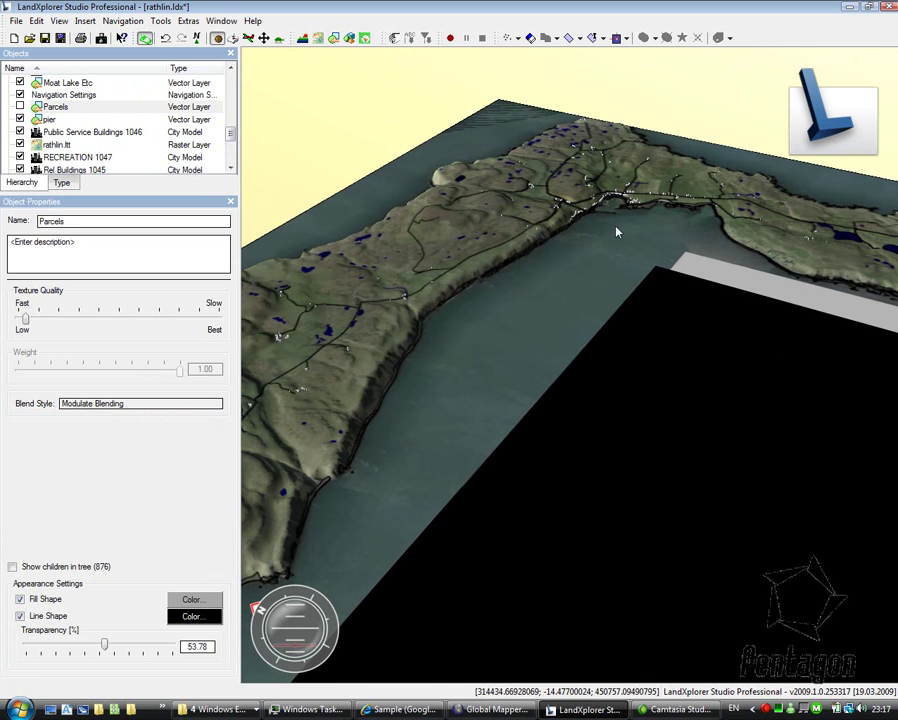
- Pan the 3D view in over the harbour town and pier
left_click(264, 37)
left_click_drag(474, 206, 478, 373)
left_click(166, 38)
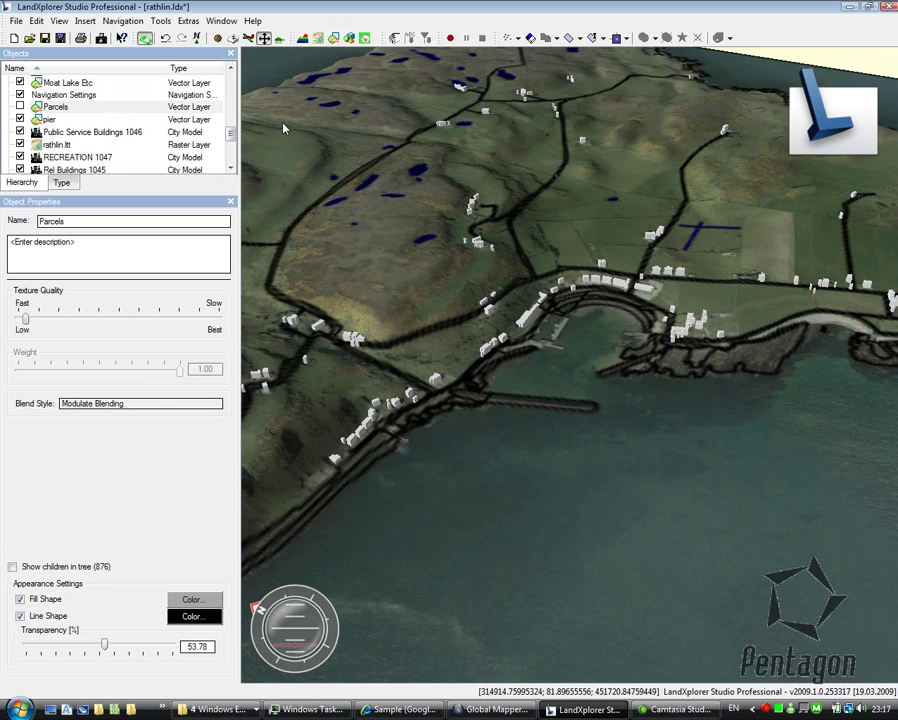
left_click(166, 38)
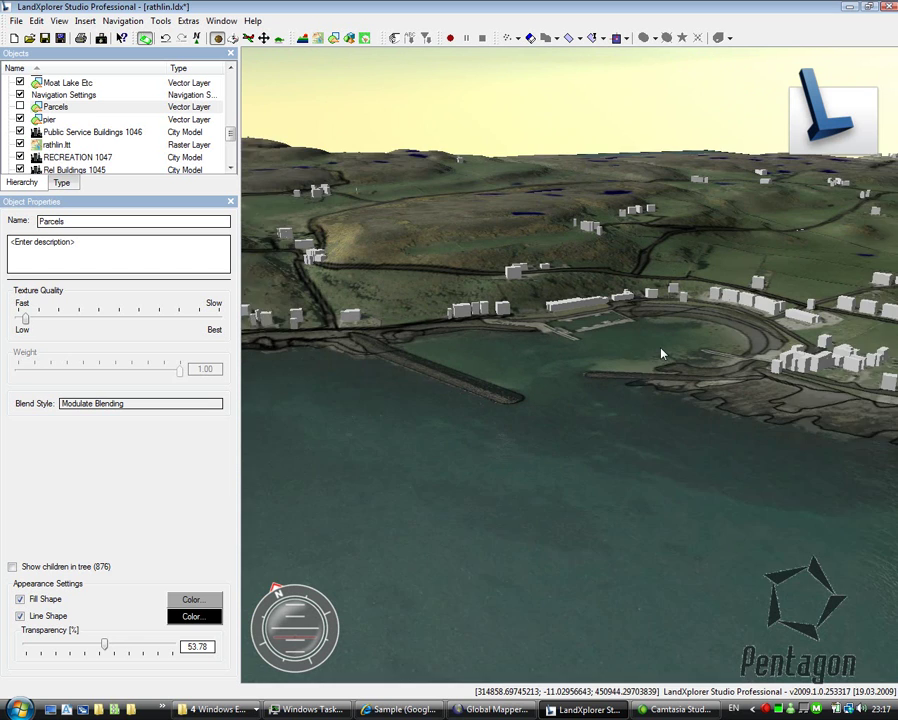
left_click_drag(661, 353, 646, 353)
left_click_drag(537, 327, 479, 342)
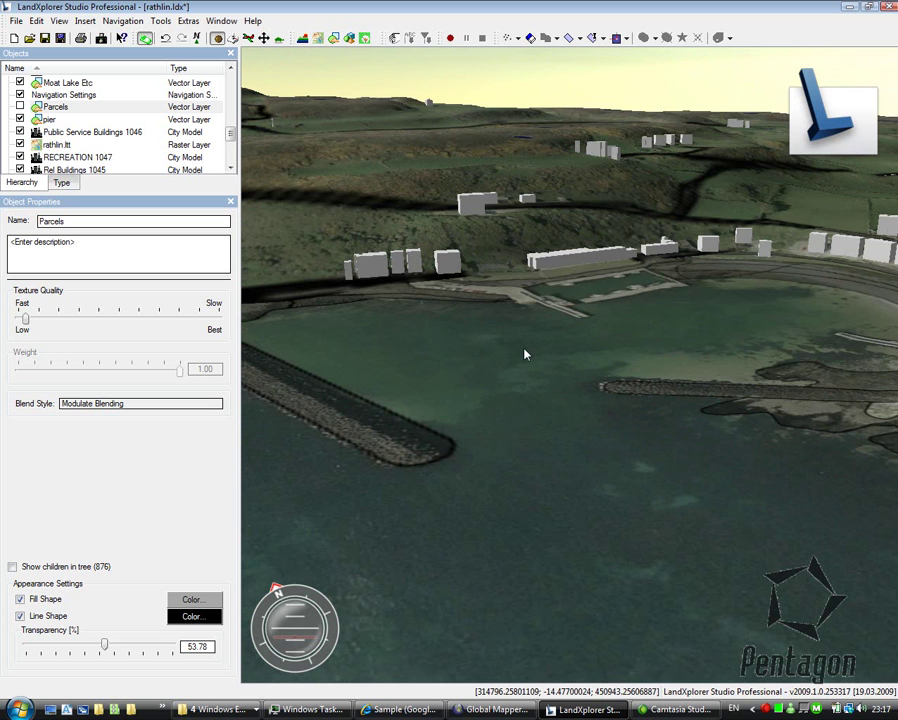
left_click_drag(558, 368, 481, 385)
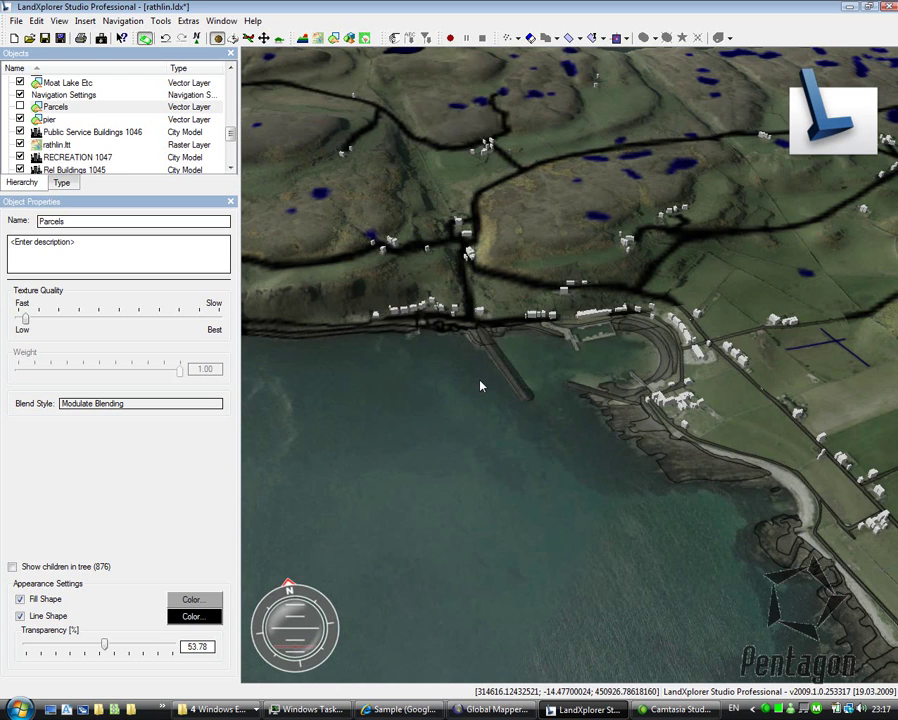
- Add a new vector layer to LandXplorer Project and name it Transmission
scroll(77, 84, "up", 5)
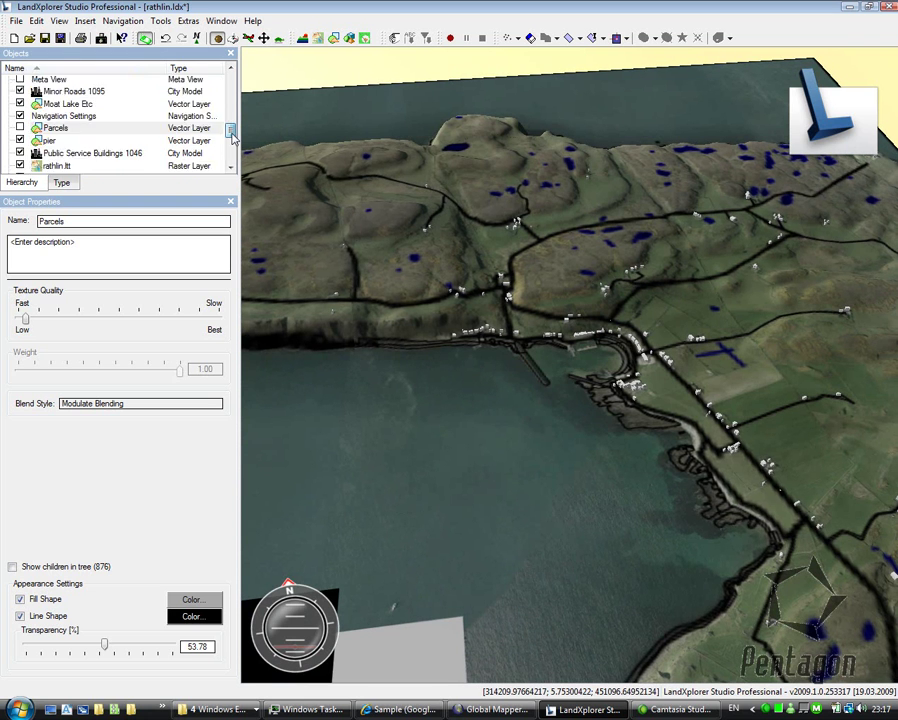
right_click(77, 83)
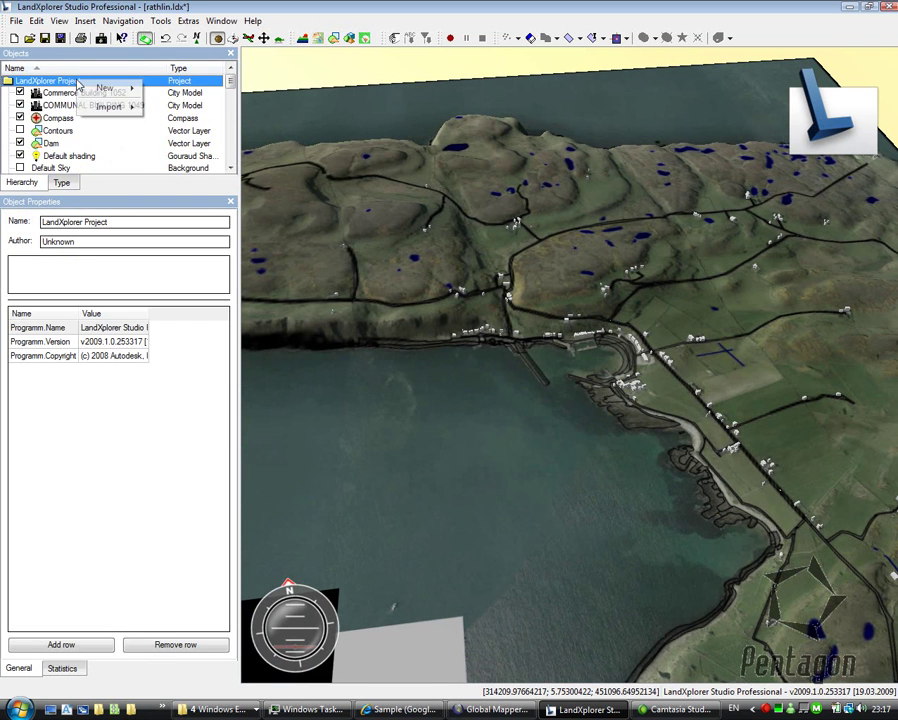
mouse_move(112, 88)
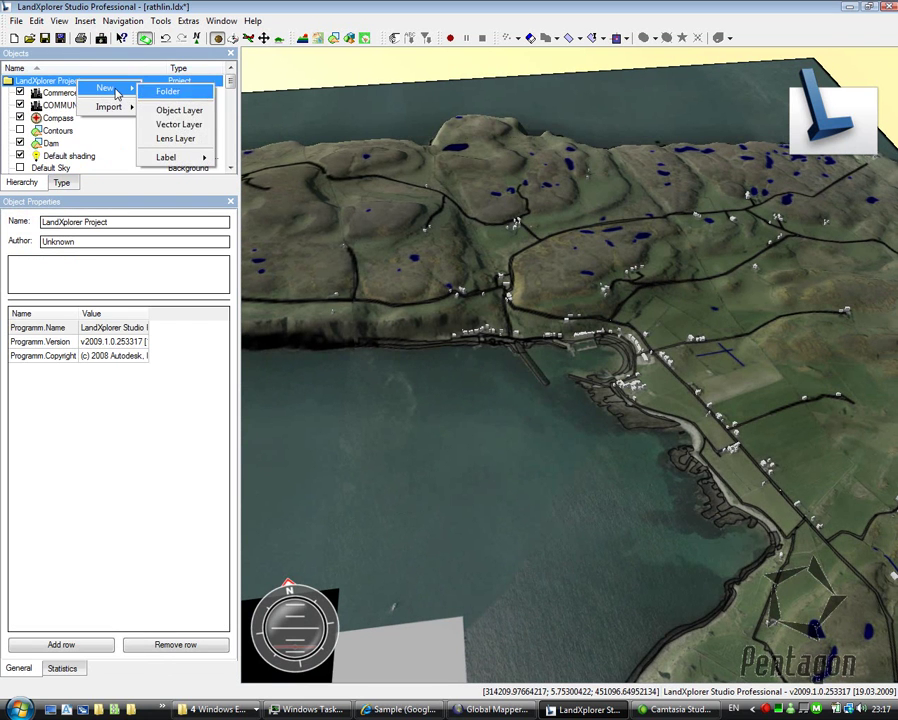
left_click(176, 126)
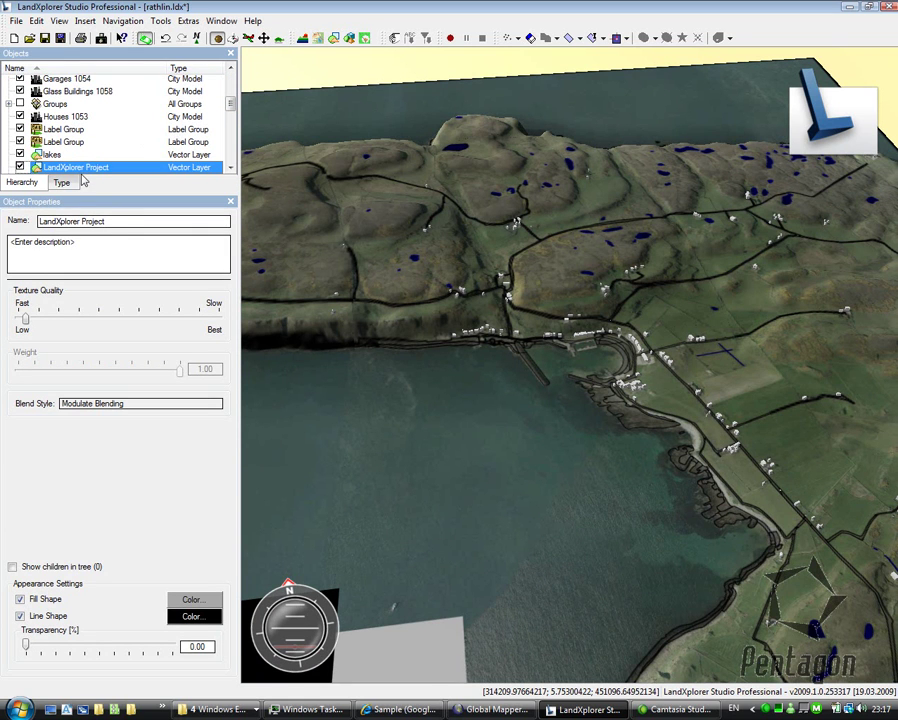
left_click_drag(114, 222, 3, 203)
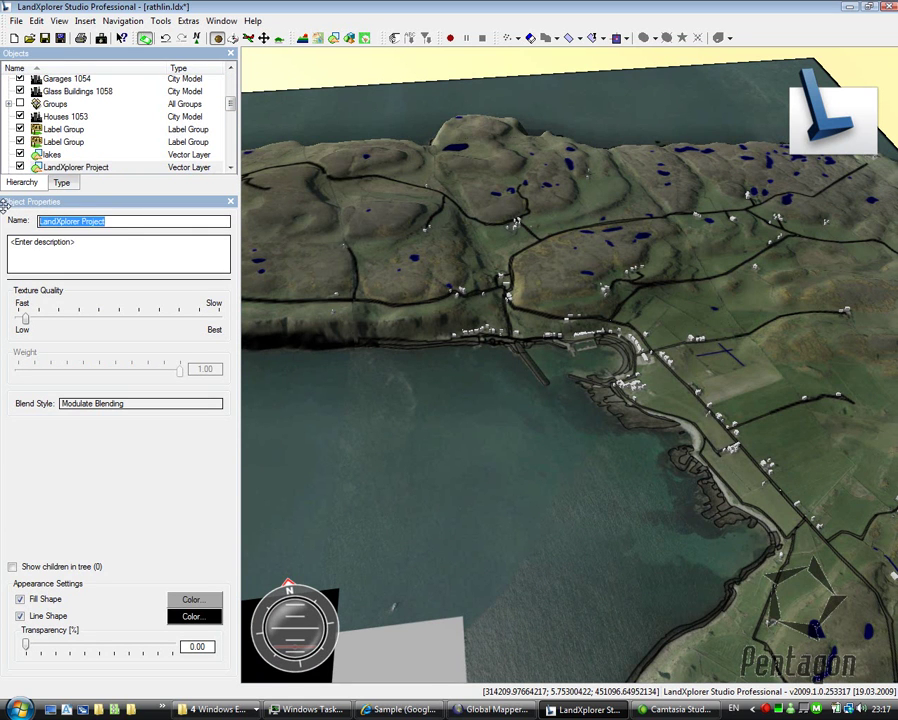
type("Tra")
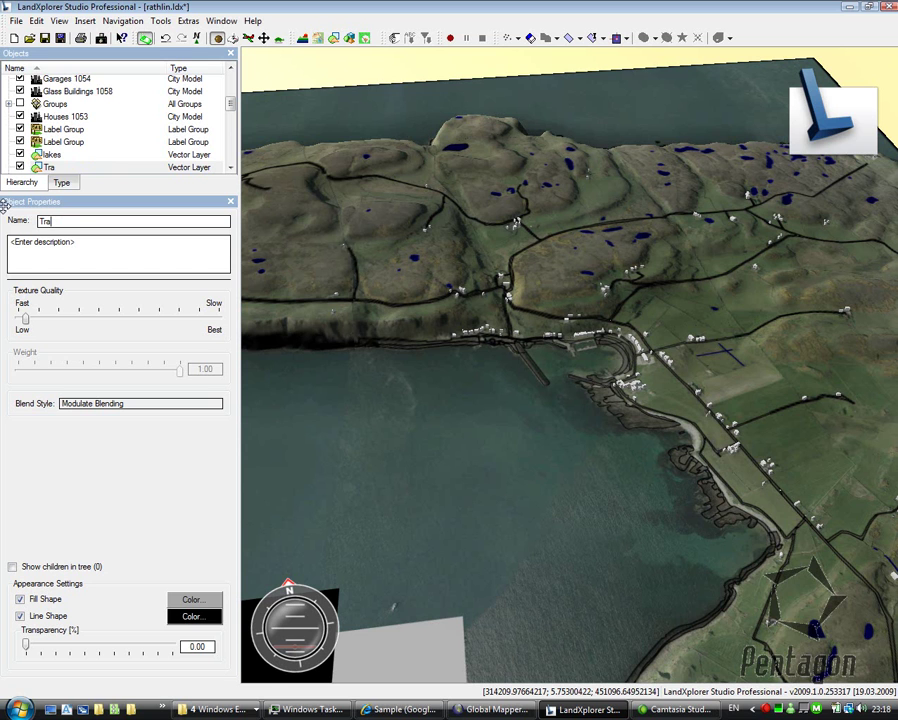
type("nsmission")
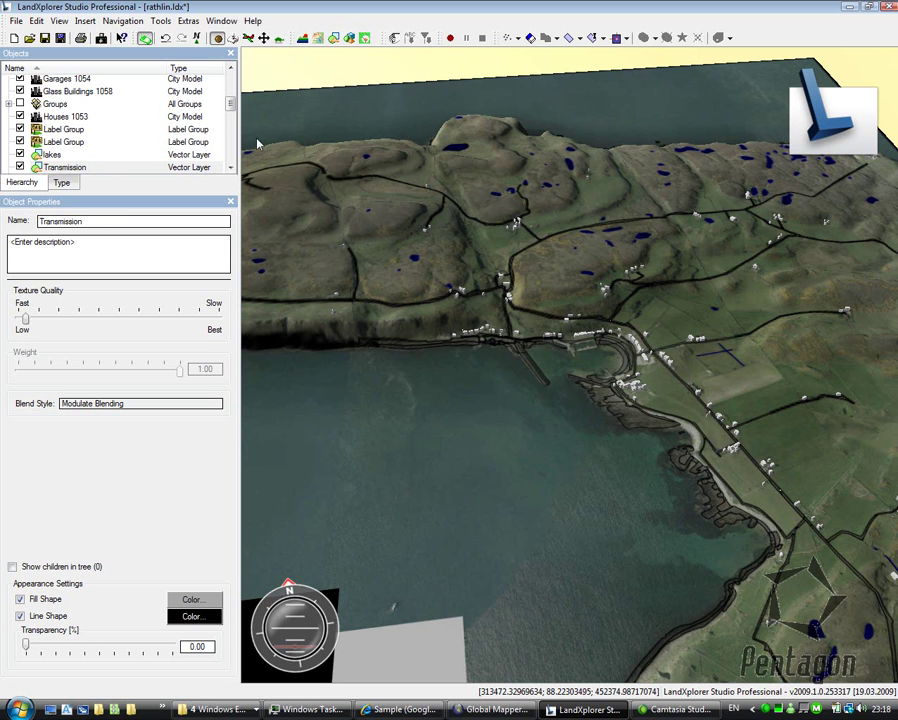
- Import trans.shp from the Desktop into the Transmission layer and open its fill colour choice
left_click(73, 168)
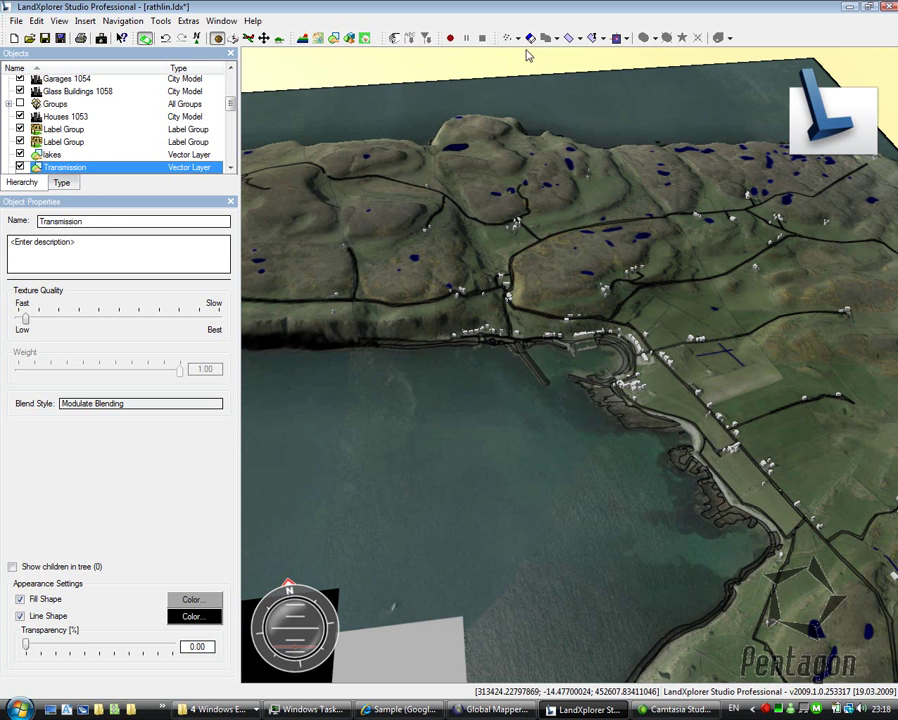
left_click(517, 38)
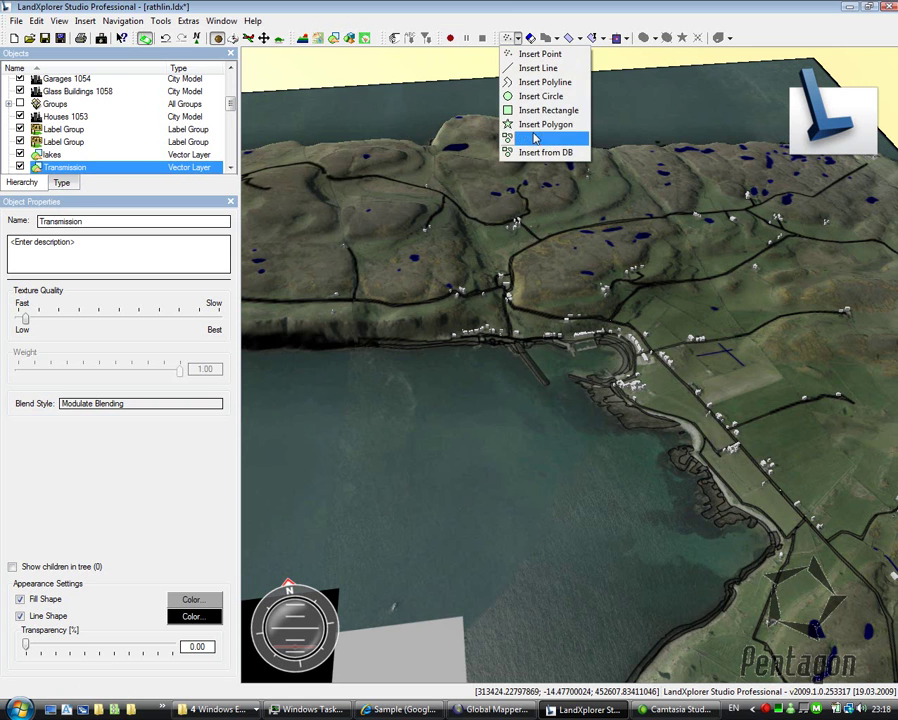
left_click(545, 141)
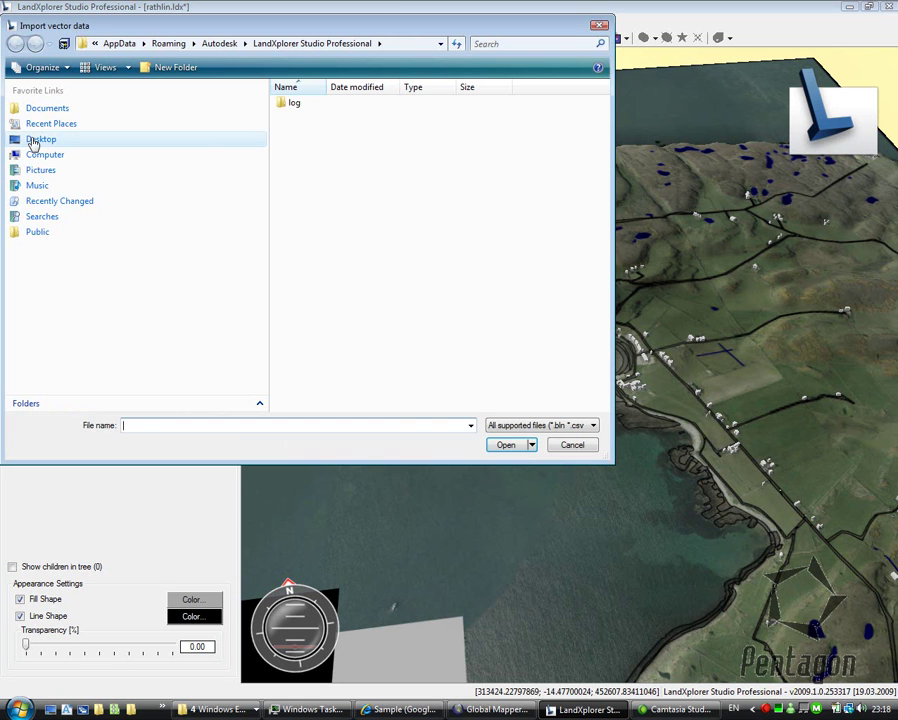
left_click(200, 139)
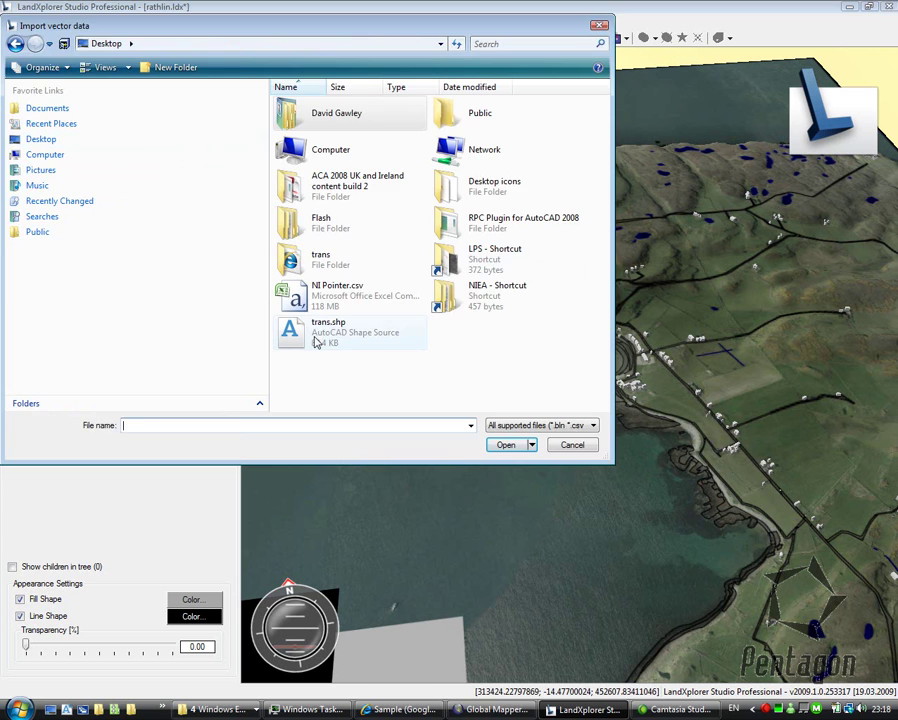
double_click(316, 341)
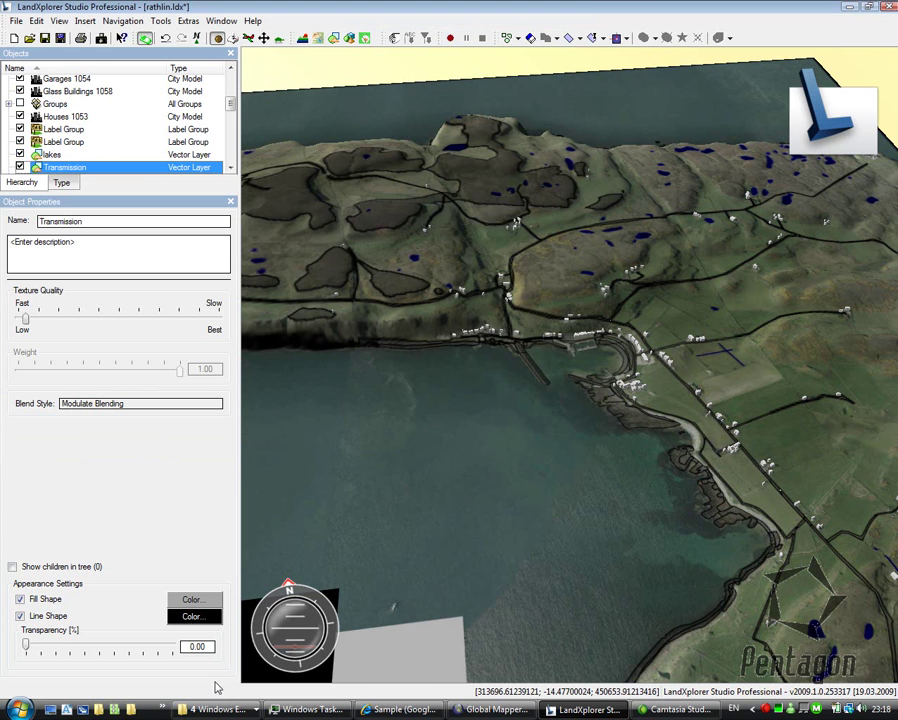
left_click(204, 612)
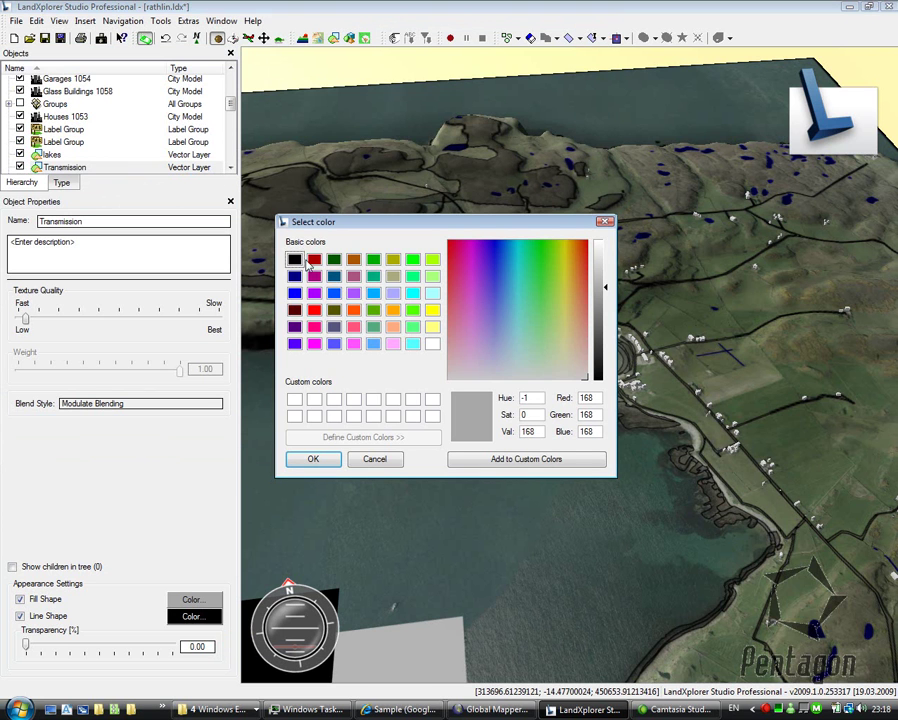
- Set the Transmission fill to red and fly over the terrain to check the red areas
left_click(314, 310)
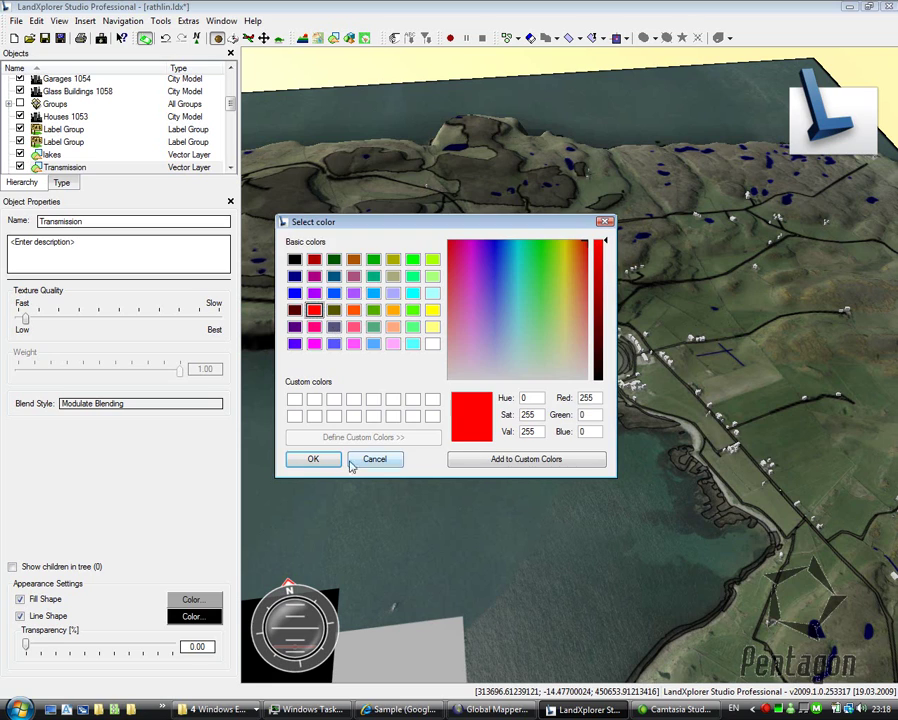
key("Return")
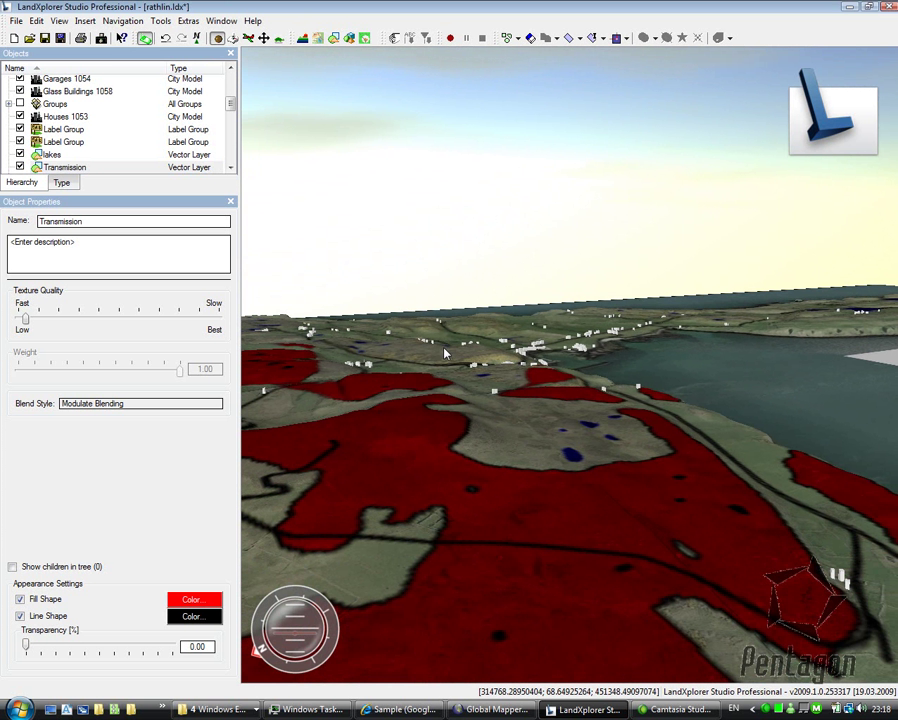
left_click(249, 37)
mouse_move(535, 455)
left_mouse_down()
mouse_move(475, 517)
mouse_move(455, 355)
mouse_move(505, 296)
mouse_move(433, 275)
mouse_move(451, 295)
mouse_move(377, 335)
mouse_move(363, 355)
mouse_move(534, 460)
left_mouse_up()
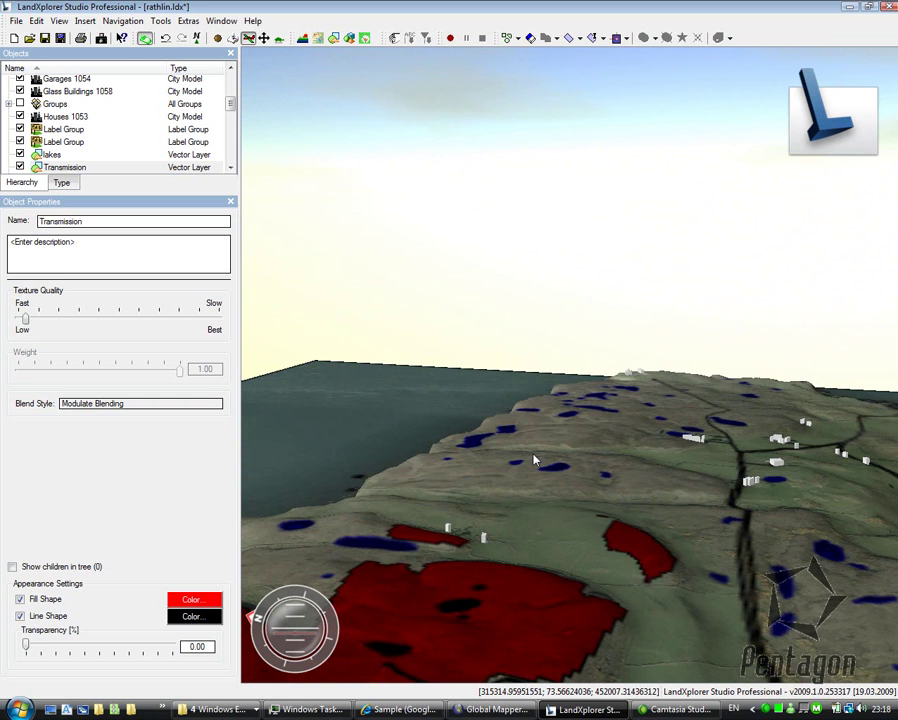